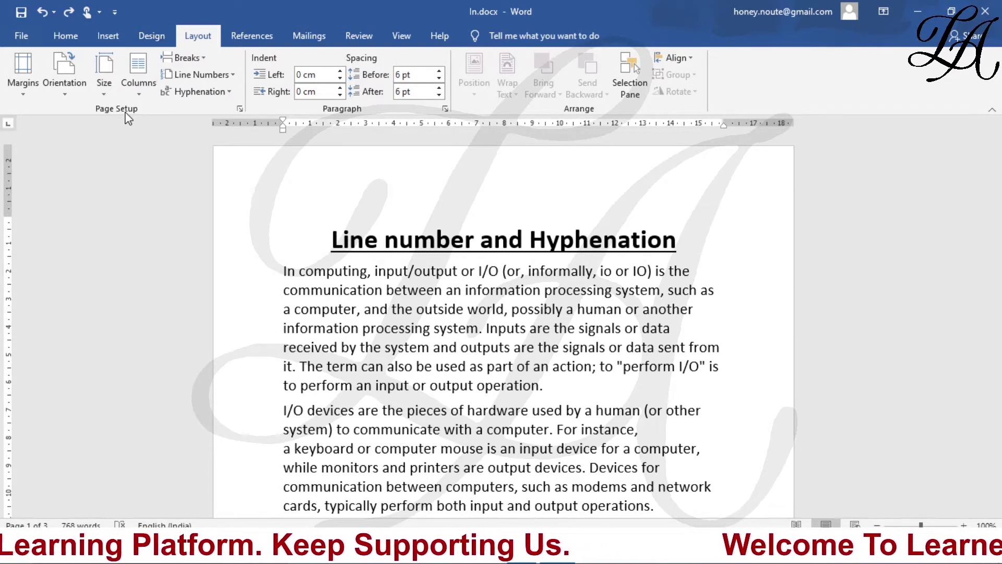
Apply Continuous line numbers and check they run from 1 at the heading to 82.
click(223, 78)
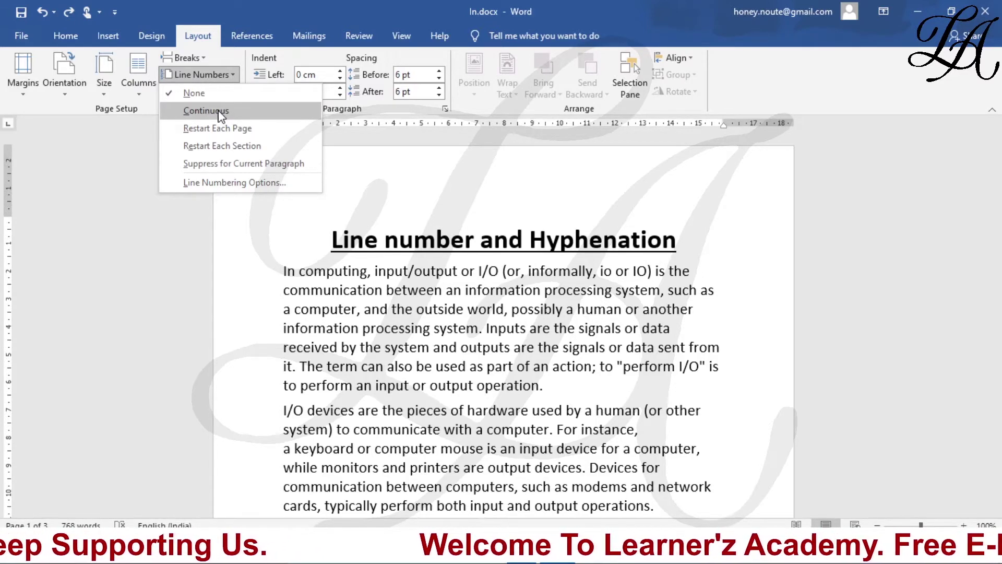
click(222, 116)
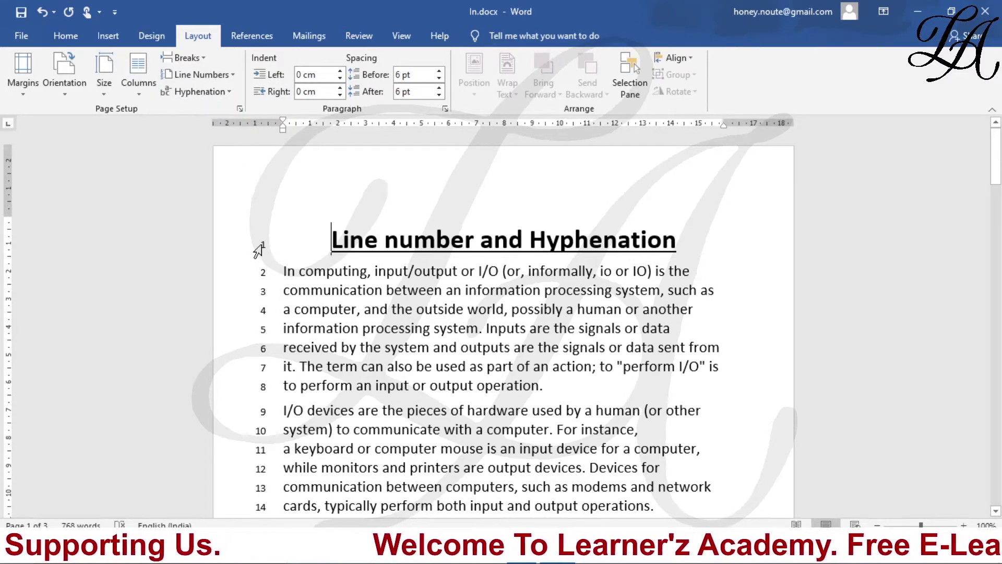
scroll(258, 251, down, 3)
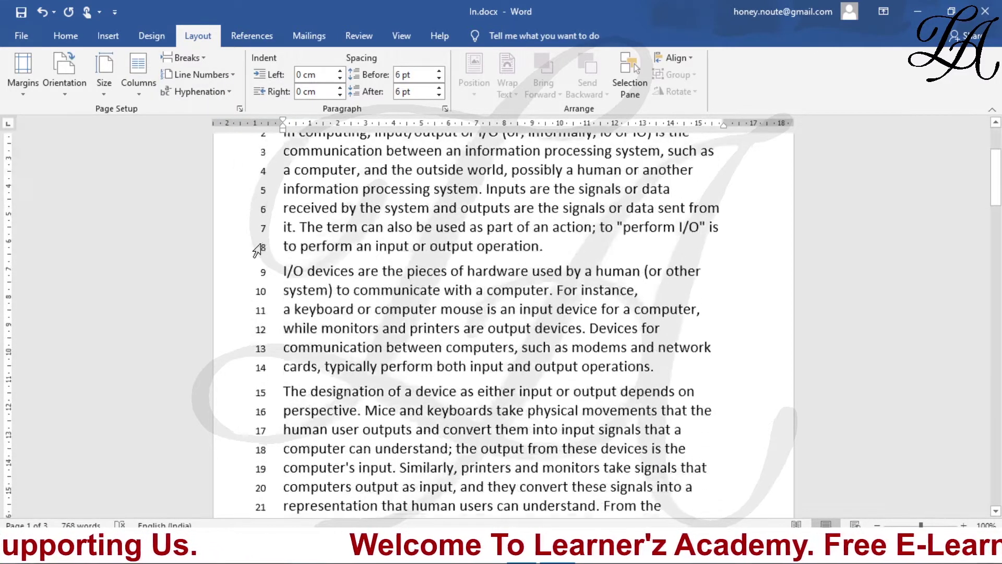
scroll(258, 250, down, 3)
scroll(258, 249, down, 5)
scroll(258, 250, down, 3)
scroll(258, 250, down, 1)
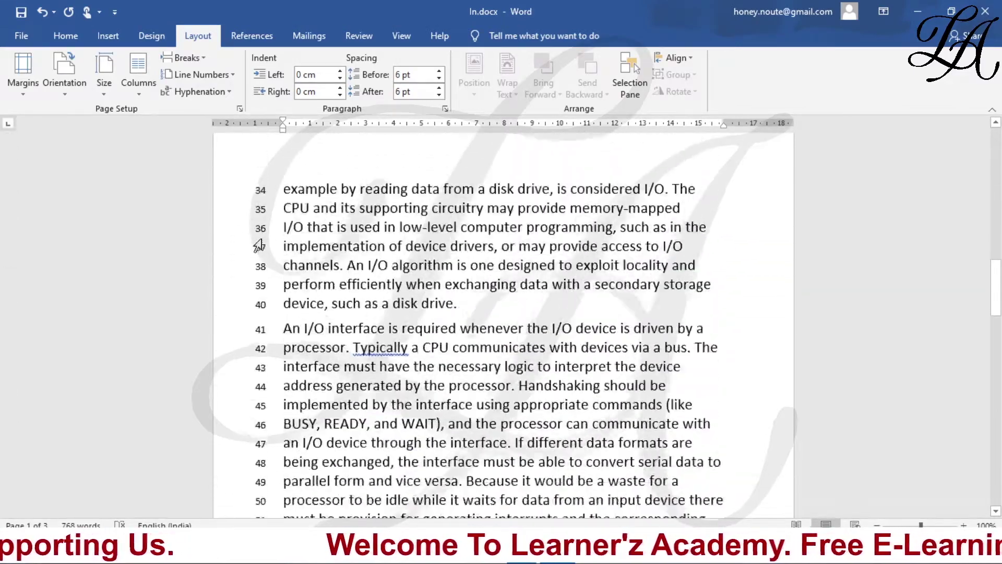
scroll(259, 246, down, 3)
scroll(259, 245, down, 5)
scroll(259, 246, down, 8)
scroll(259, 246, down, 3)
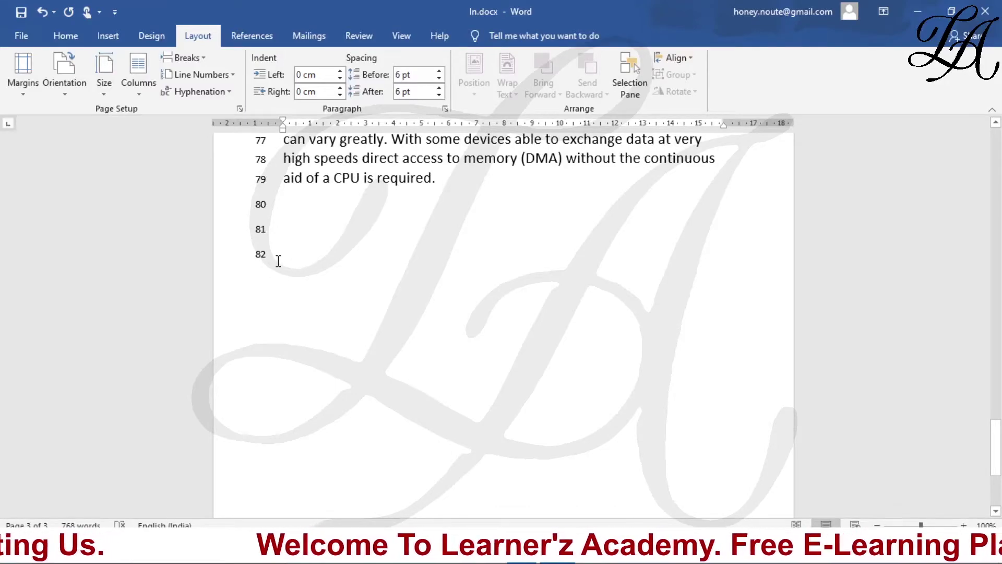
scroll(279, 261, up, 3)
scroll(278, 261, up, 4)
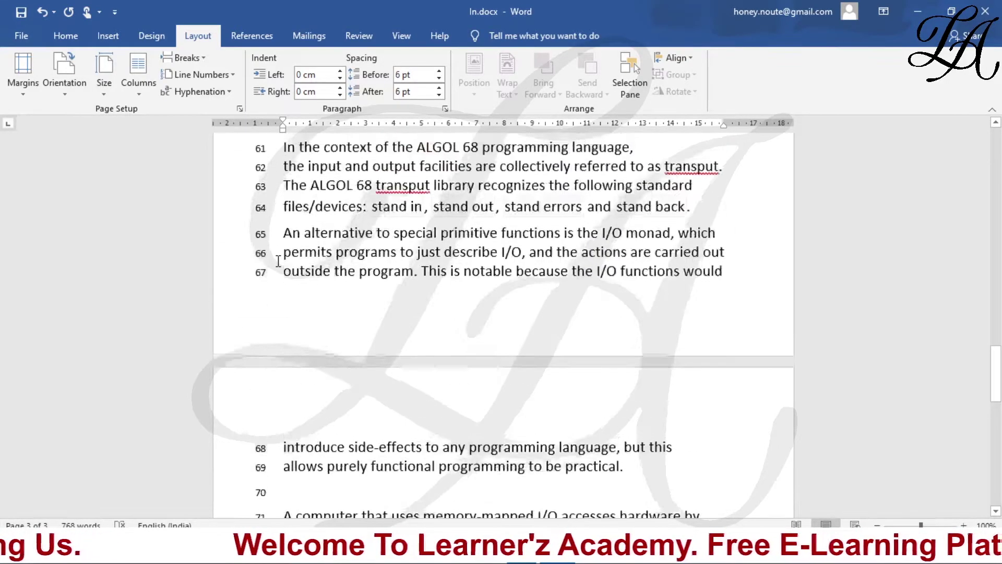
scroll(278, 261, up, 7)
scroll(278, 261, up, 3)
scroll(279, 261, up, 8)
scroll(278, 261, up, 3)
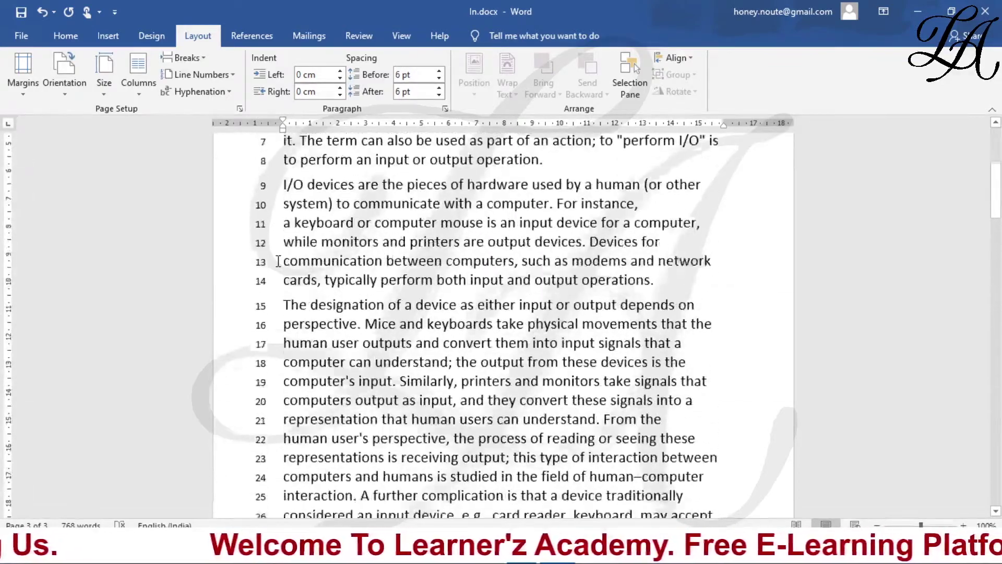
scroll(278, 262, up, 5)
scroll(278, 261, up, 2)
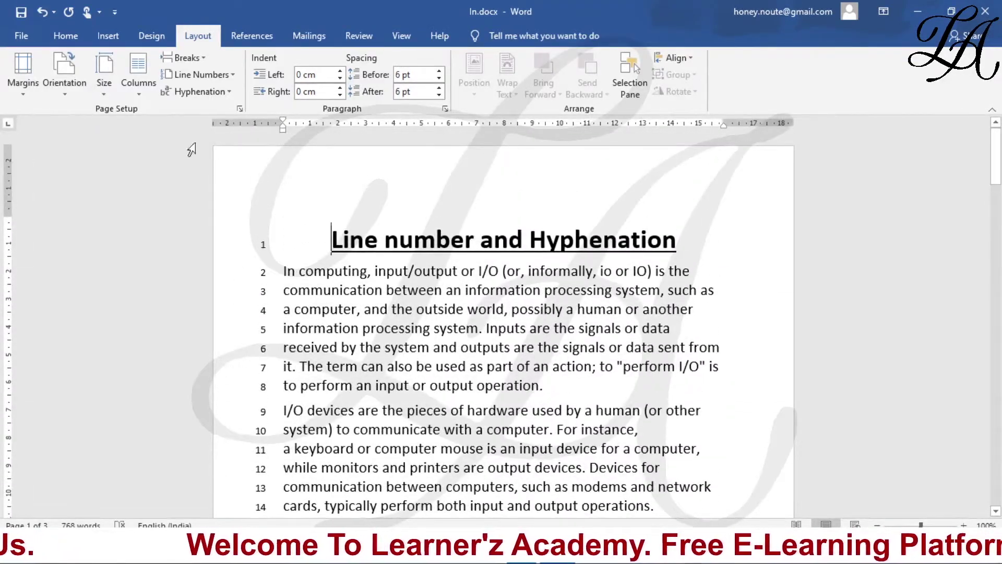
Turn line numbers to None, then set them to Restart Each Page and review every page.
click(194, 76)
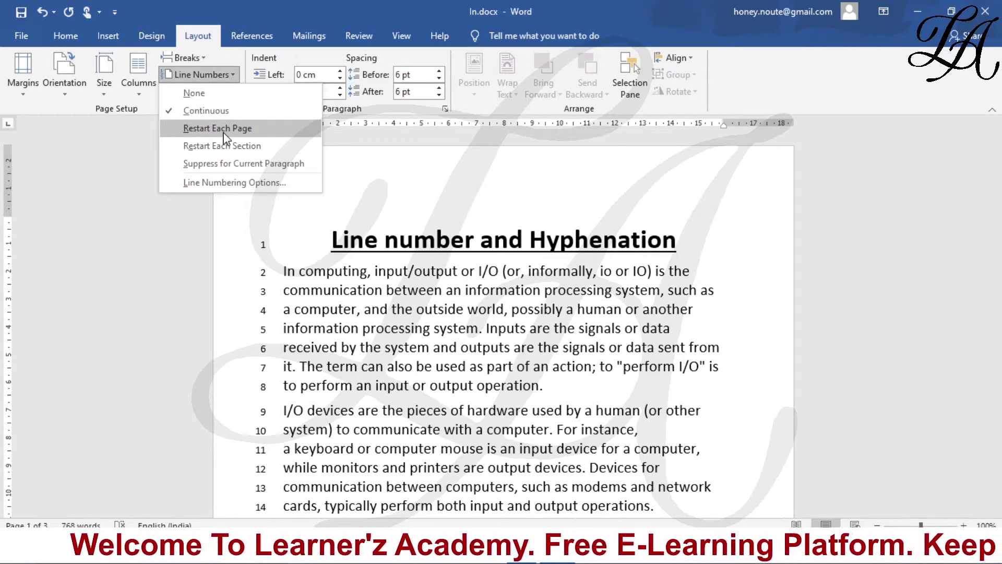
click(222, 93)
click(198, 74)
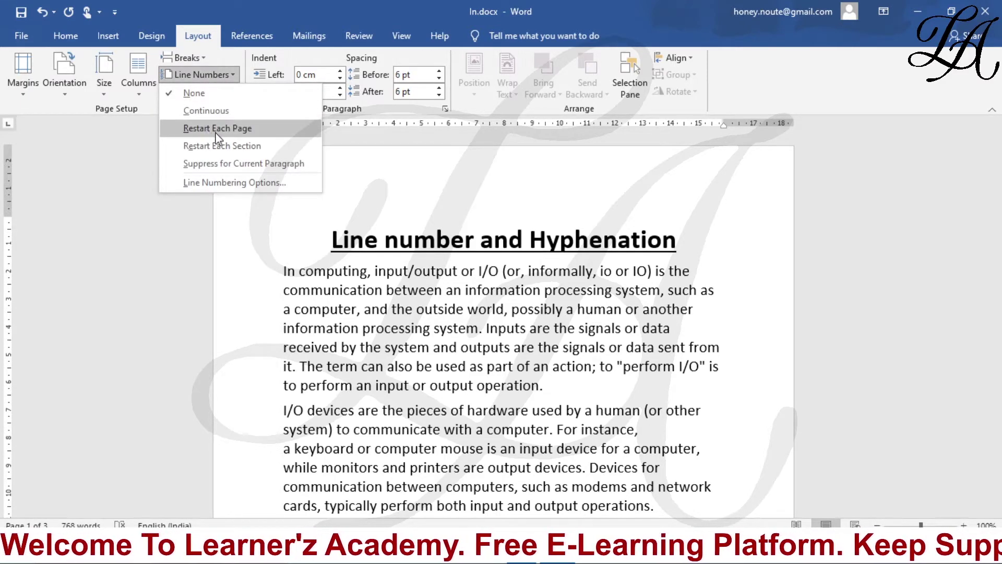
click(239, 135)
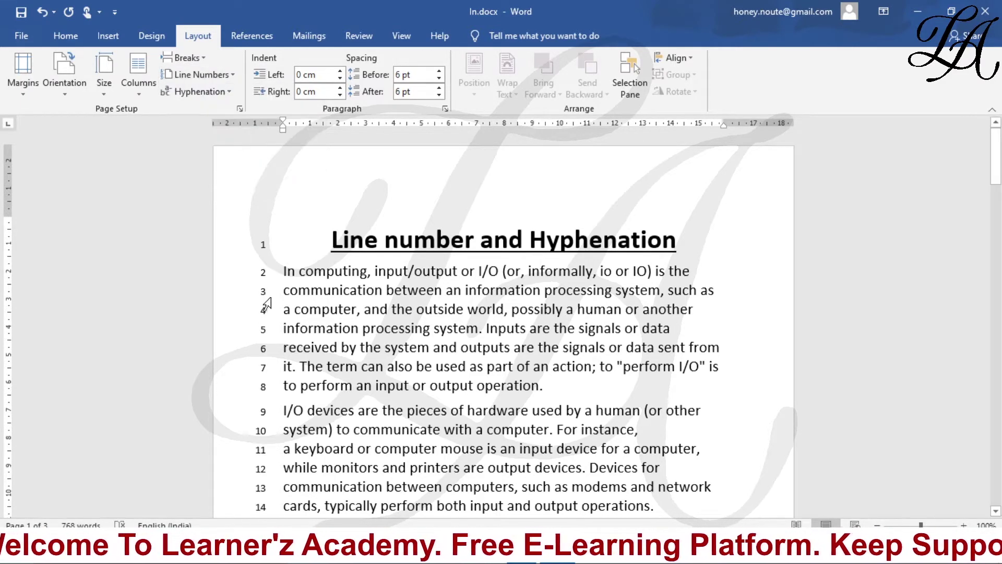
scroll(263, 260, down, 1)
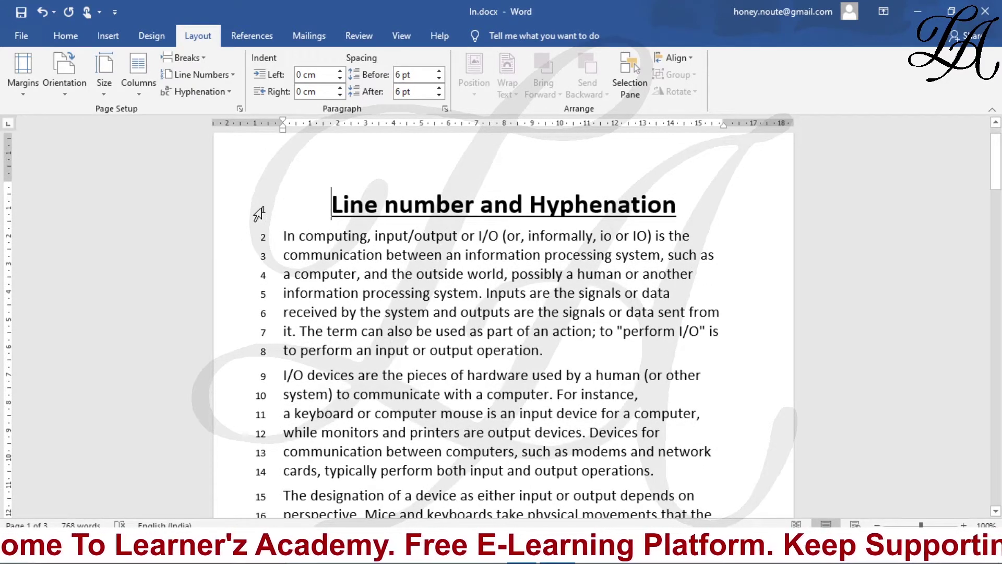
scroll(261, 215, down, 5)
scroll(258, 215, down, 4)
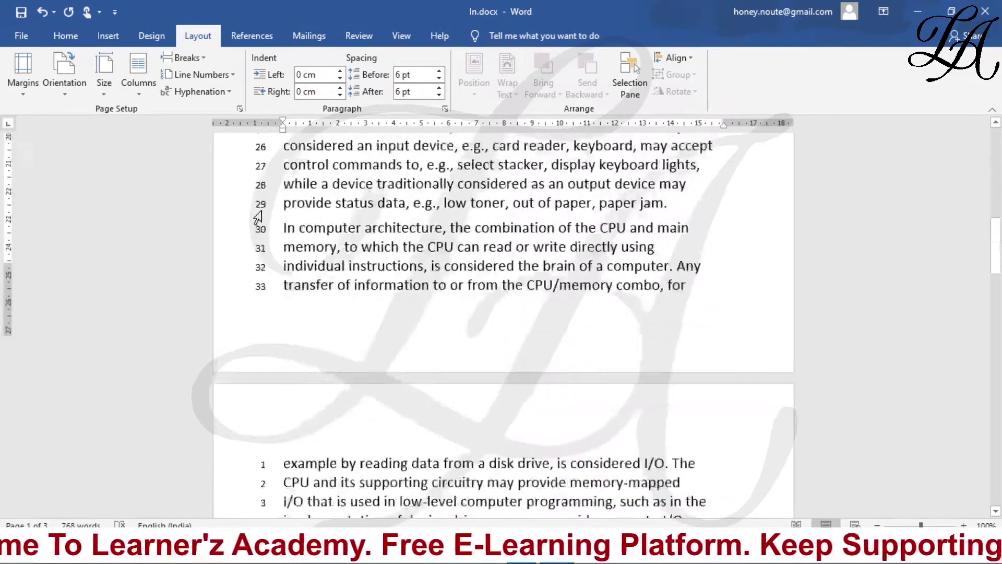
scroll(256, 256, down, 1)
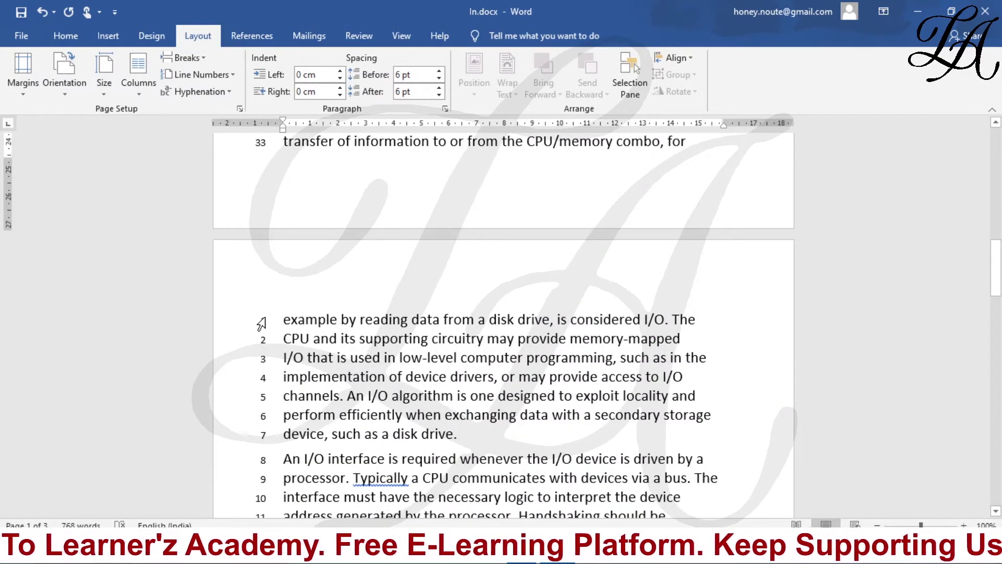
scroll(253, 329, down, 2)
scroll(253, 331, down, 7)
scroll(250, 340, down, 4)
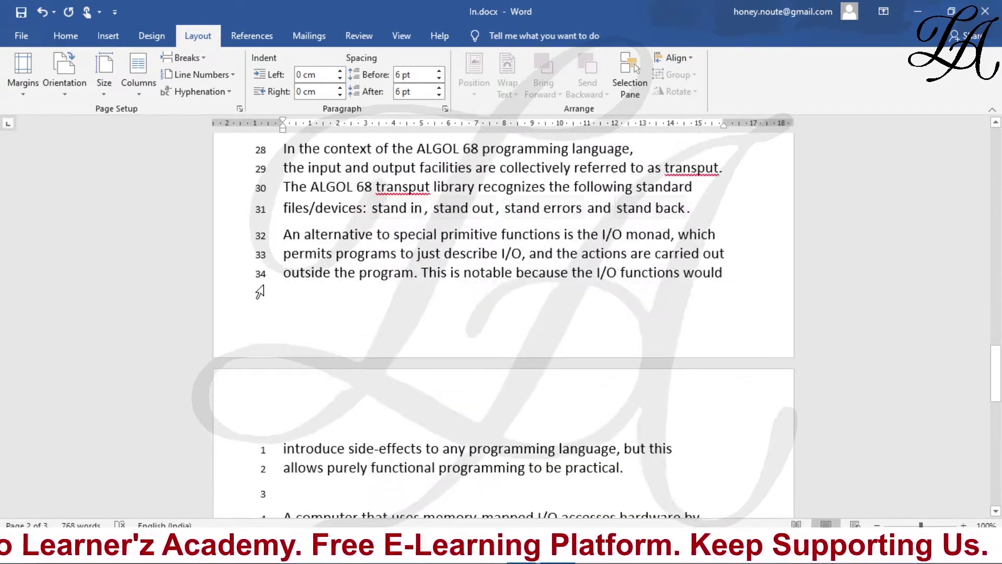
scroll(261, 287, down, 3)
scroll(262, 314, down, 1)
scroll(261, 381, down, 8)
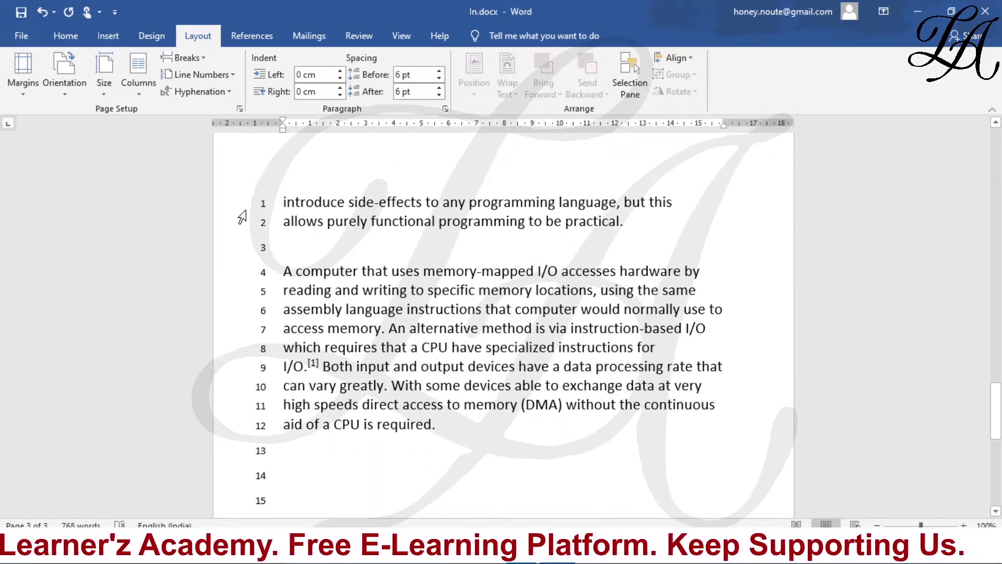
scroll(243, 360, down, 1)
scroll(250, 362, down, 2)
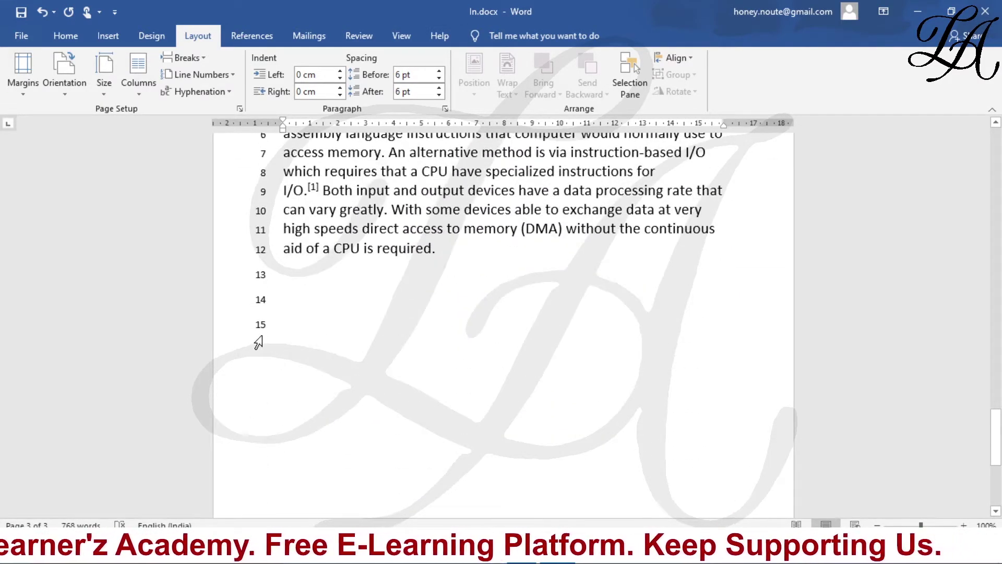
scroll(259, 342, up, 3)
scroll(260, 342, up, 1)
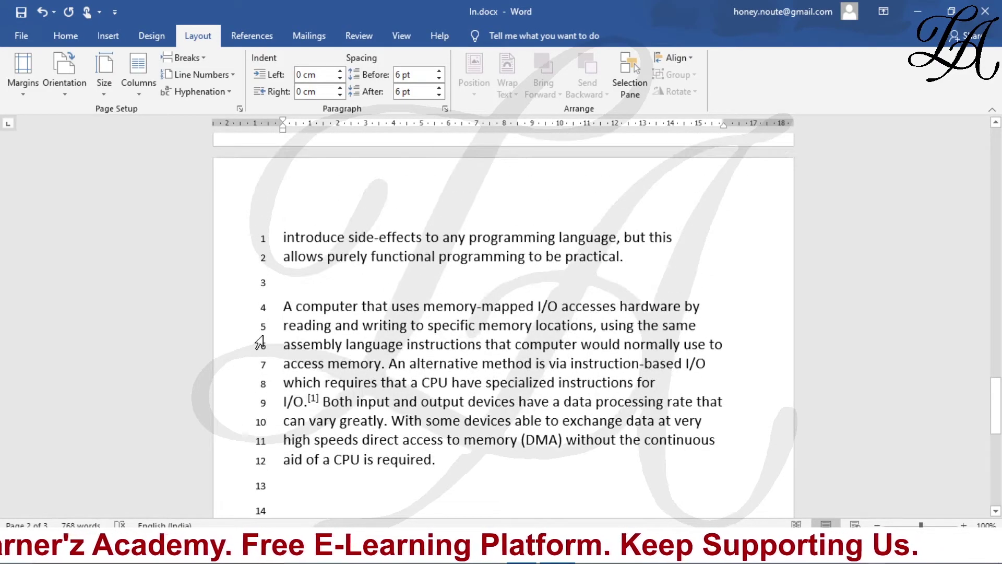
scroll(259, 342, up, 3)
scroll(260, 342, up, 2)
scroll(260, 342, up, 2)
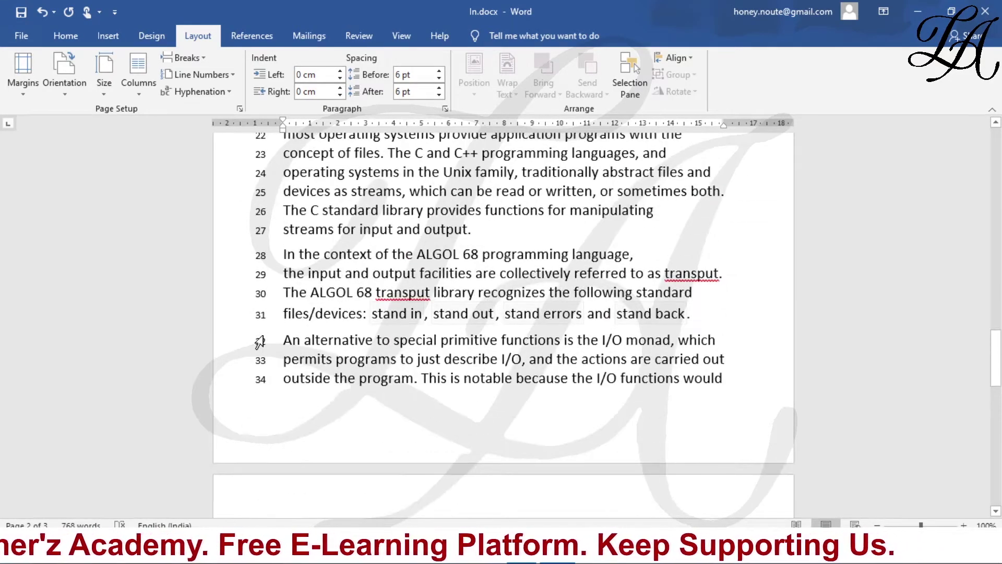
scroll(259, 342, up, 3)
scroll(260, 342, up, 3)
scroll(260, 342, up, 3)
scroll(259, 342, up, 3)
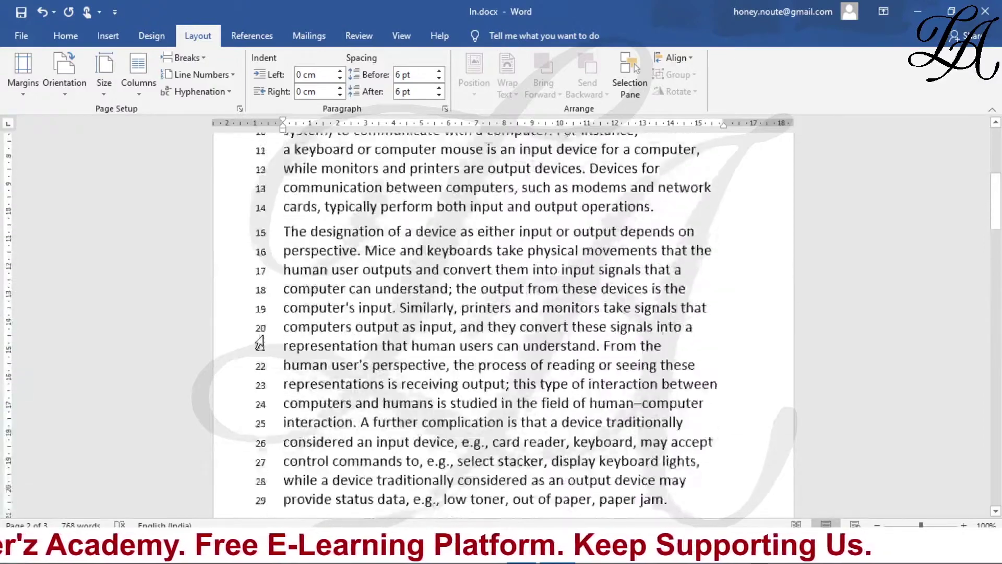
scroll(260, 342, up, 5)
Set Line Numbers to None and place the cursor at the end of the first paragraph.
click(214, 77)
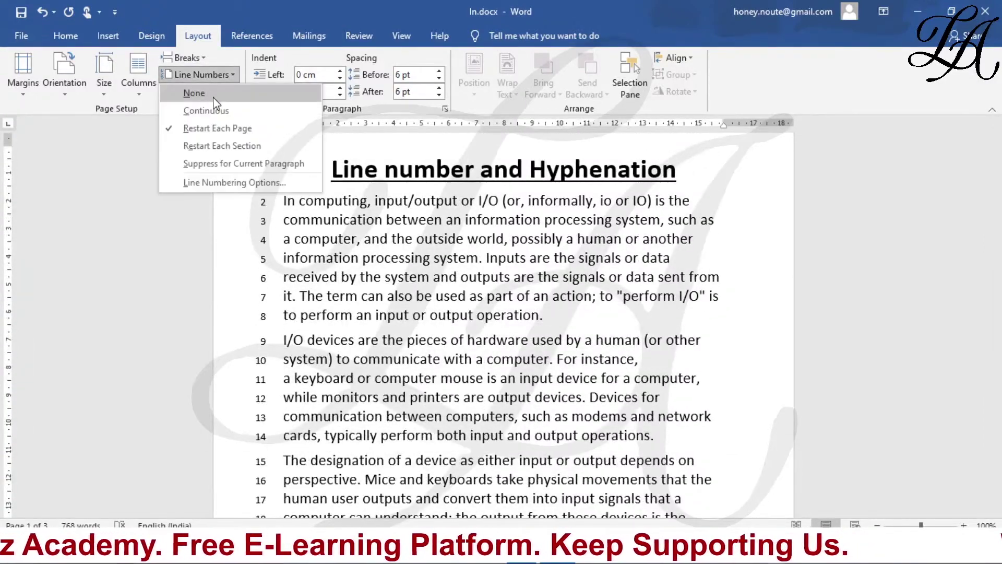
click(215, 95)
click(211, 79)
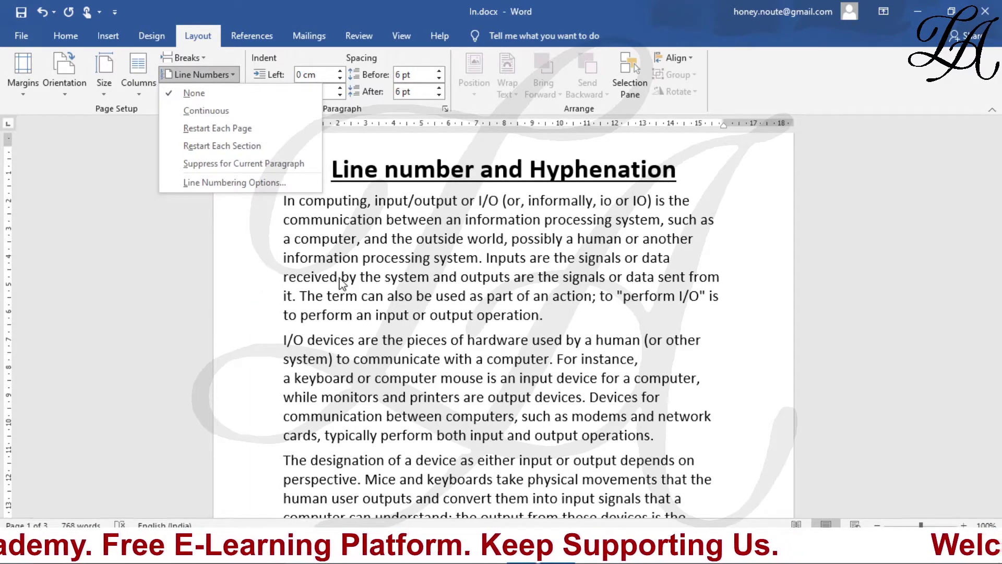
click(260, 319)
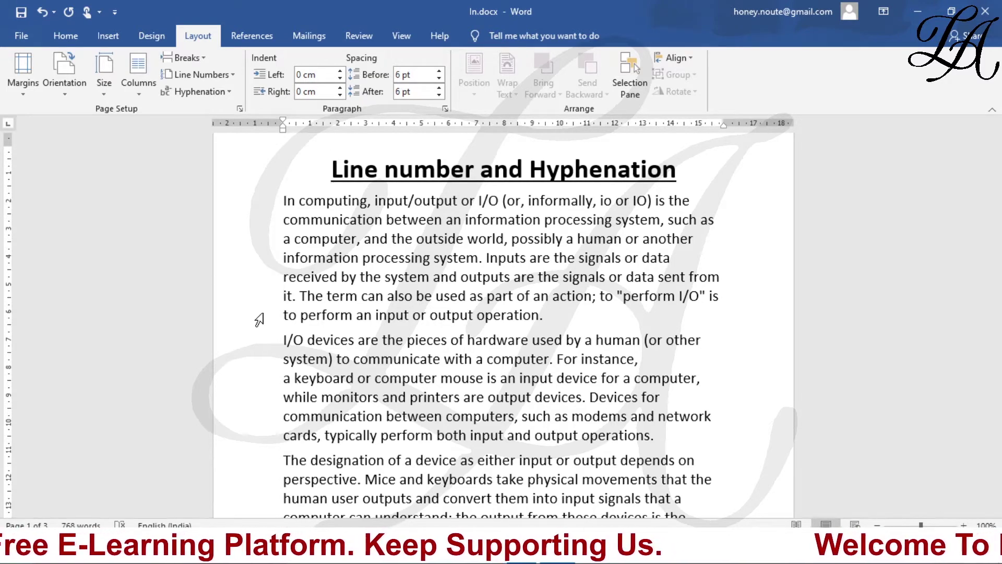
click(550, 316)
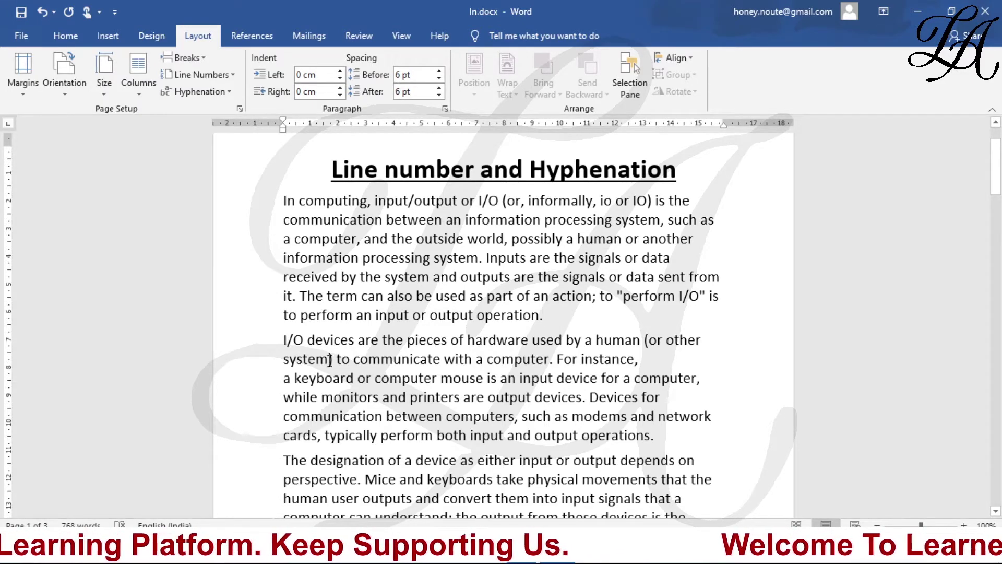
click(186, 58)
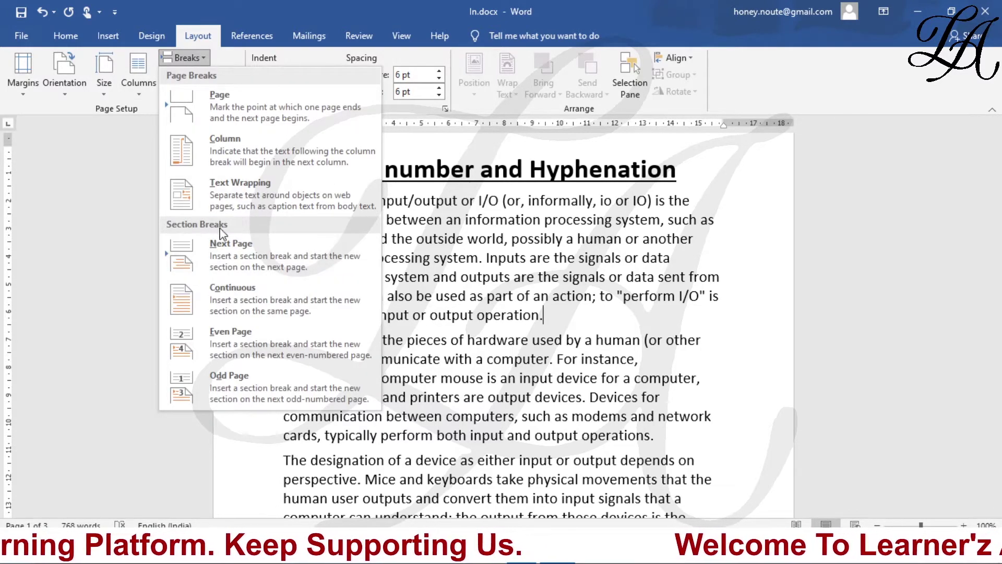
click(234, 264)
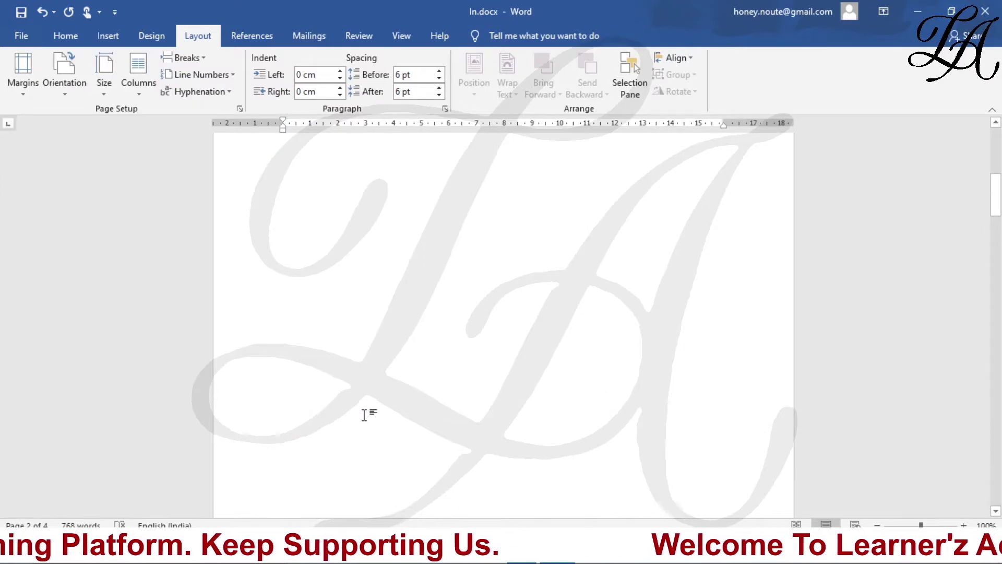
scroll(366, 413, up, 5)
scroll(365, 410, up, 3)
scroll(365, 410, up, 2)
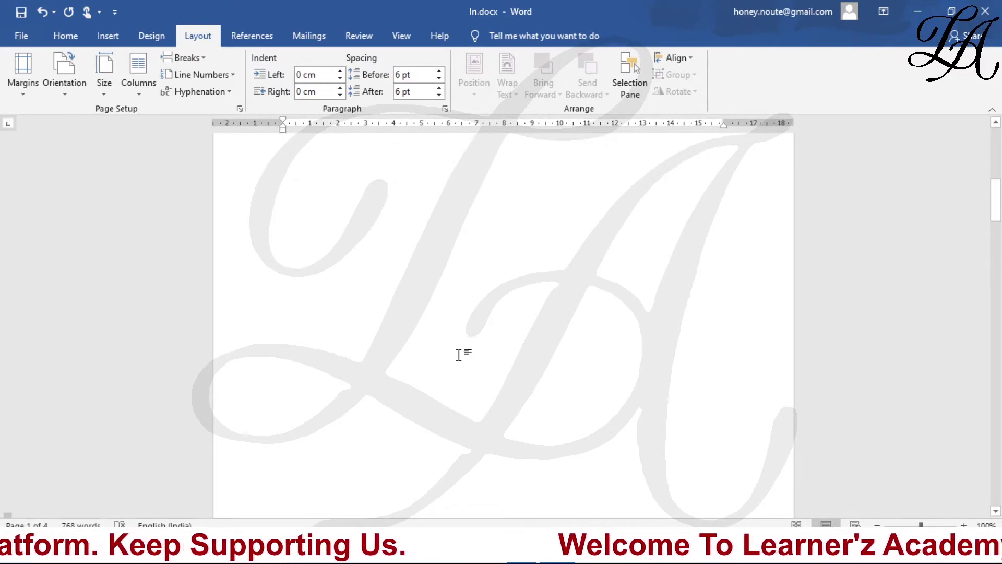
scroll(455, 358, down, 10)
scroll(321, 277, down, 5)
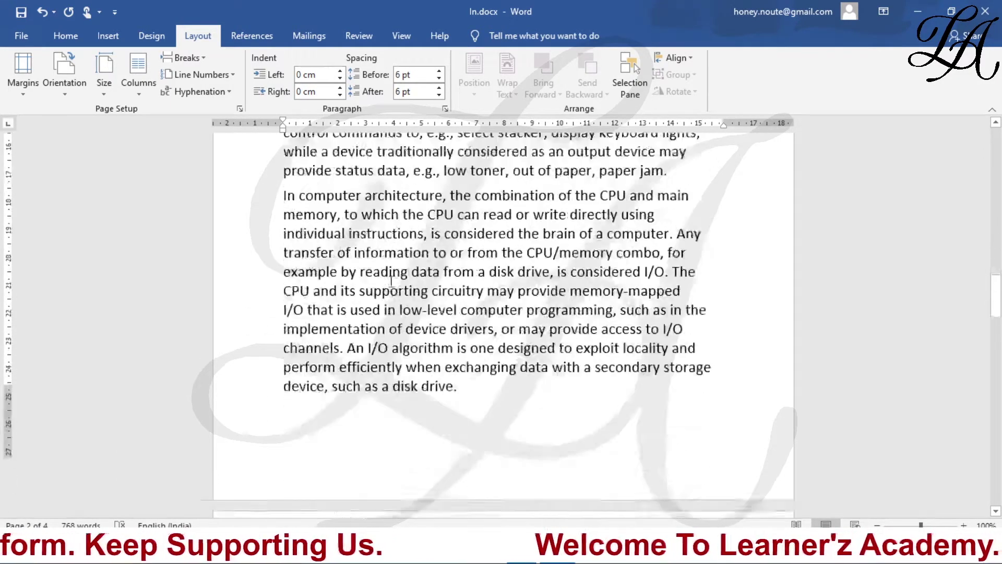
scroll(340, 276, down, 5)
scroll(366, 276, down, 5)
scroll(407, 276, down, 5)
scroll(406, 277, up, 5)
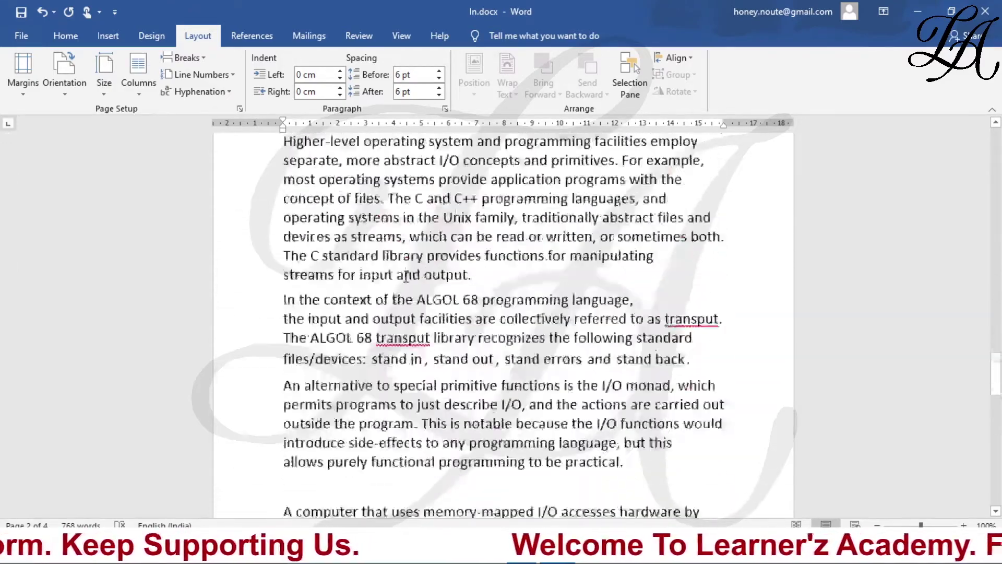
scroll(407, 276, up, 5)
scroll(407, 275, up, 5)
scroll(408, 274, up, 5)
scroll(406, 274, up, 5)
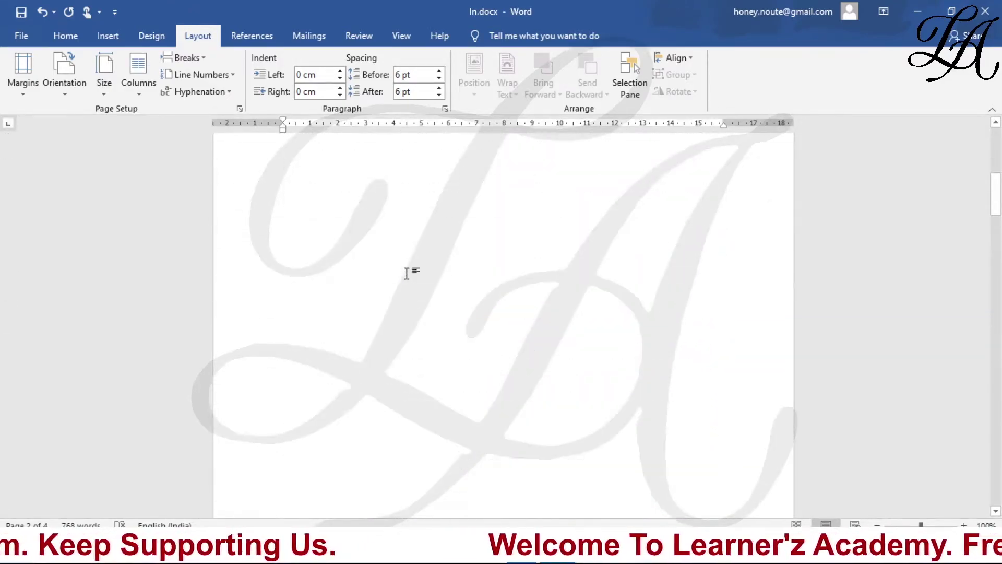
scroll(405, 273, up, 5)
From the first paragraph, number lines with the count restarting at each section.
click(279, 227)
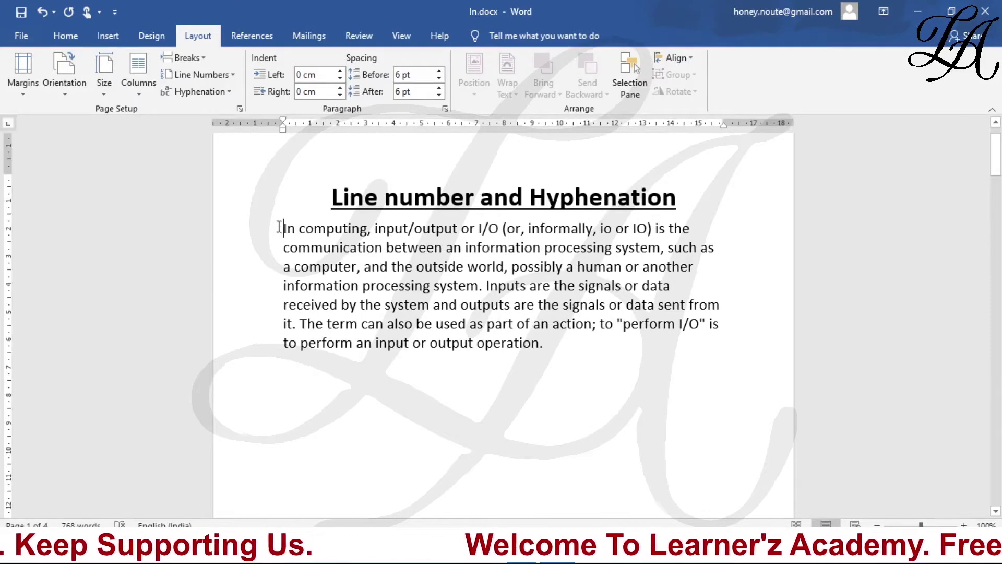
click(192, 76)
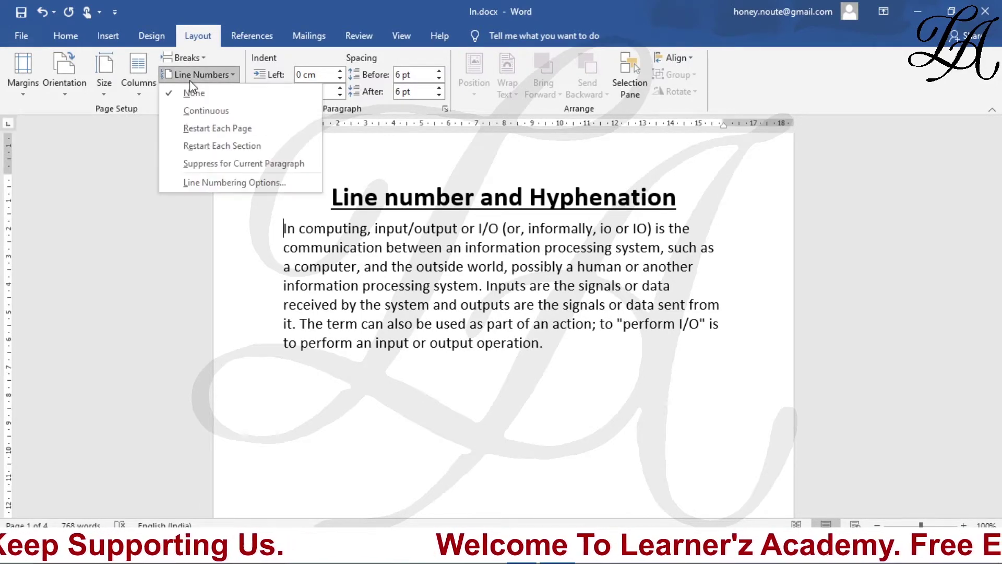
click(219, 146)
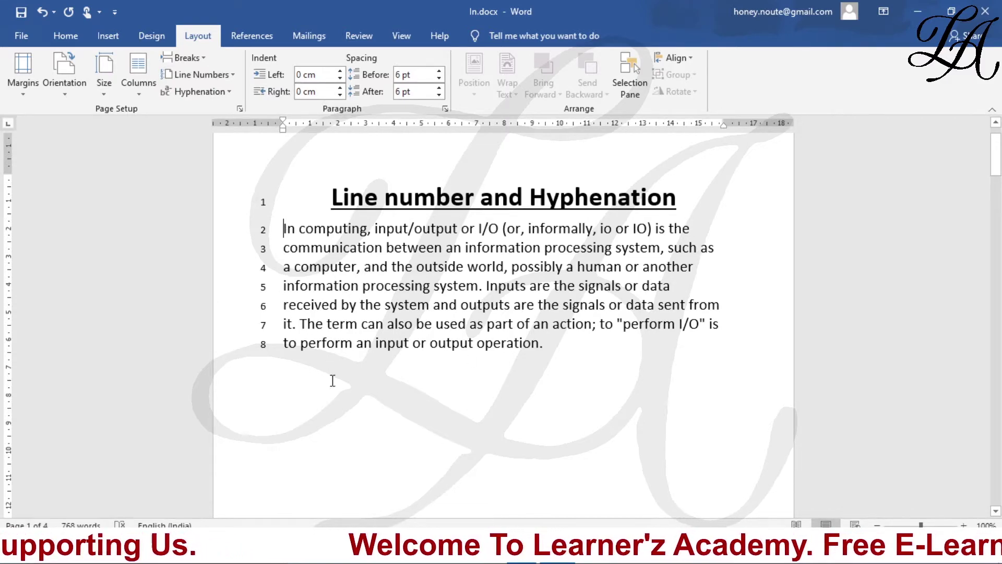
scroll(450, 369, down, 5)
scroll(450, 368, down, 5)
scroll(302, 245, down, 3)
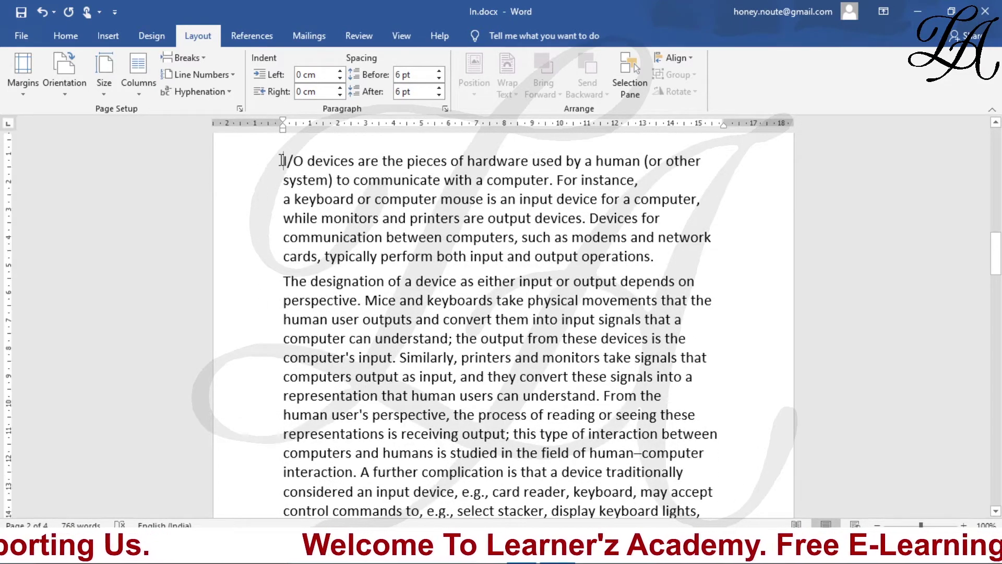
Change line numbering to Restart Each Page and review the pages.
click(198, 75)
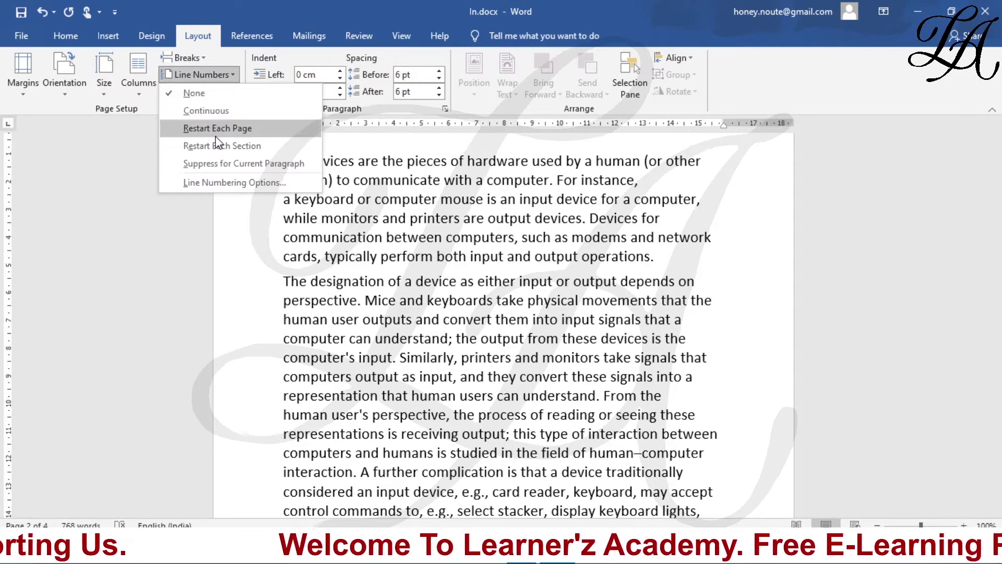
click(225, 146)
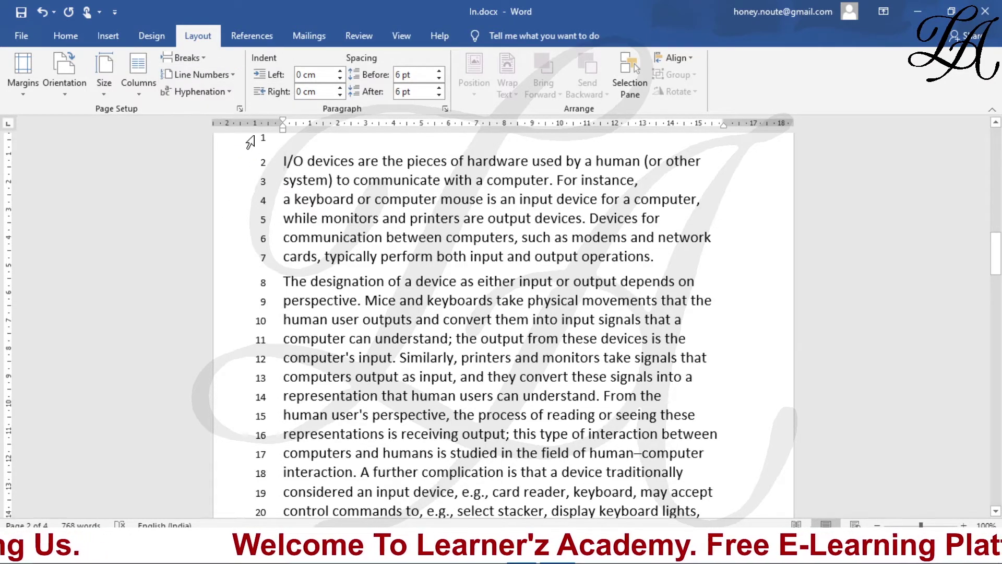
scroll(268, 285, down, 3)
scroll(284, 329, down, 5)
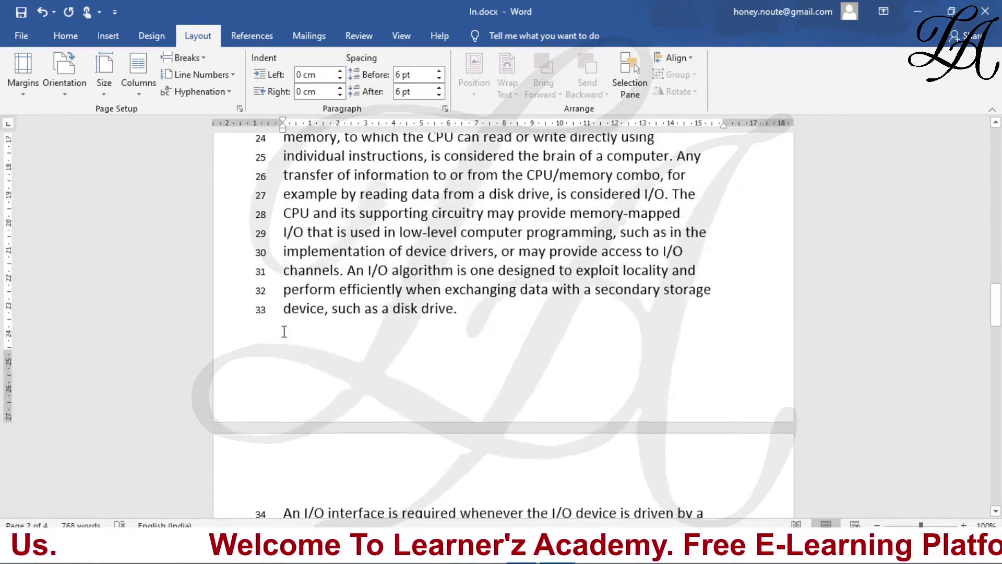
scroll(285, 332, down, 4)
scroll(285, 331, down, 3)
scroll(284, 331, down, 3)
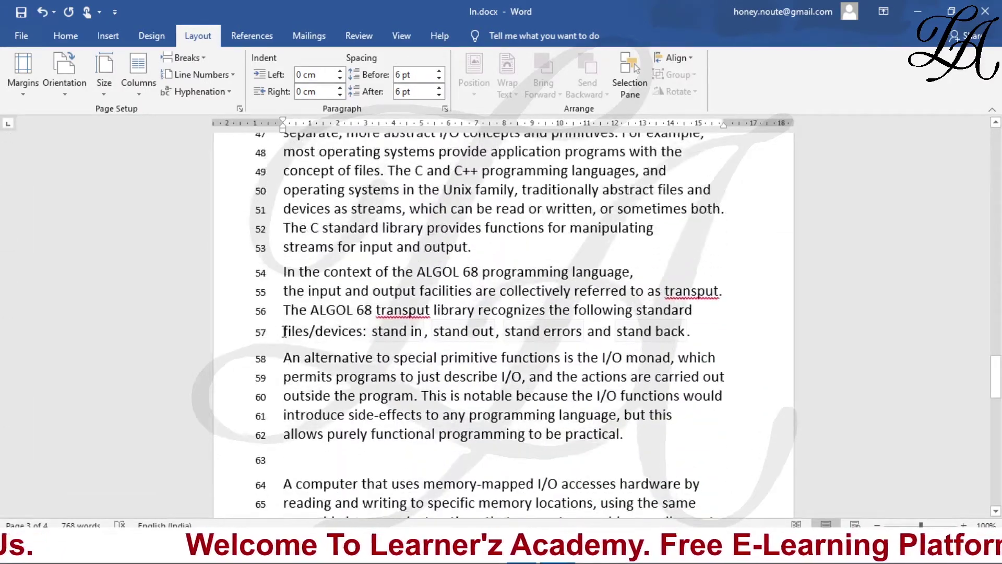
scroll(284, 329, down, 4)
scroll(284, 329, down, 3)
scroll(284, 329, down, 3)
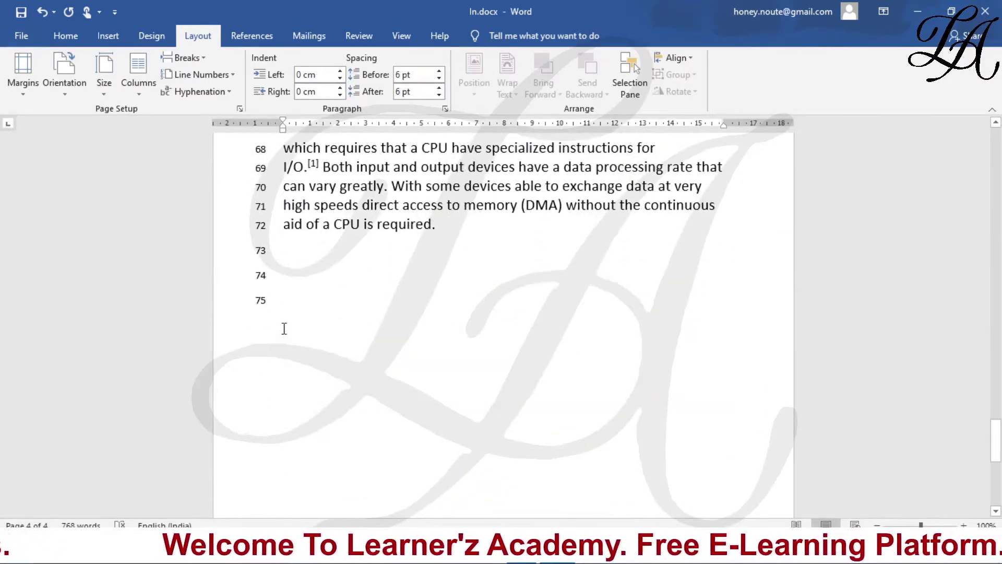
scroll(284, 329, up, 5)
scroll(284, 329, up, 6)
scroll(284, 329, up, 3)
scroll(284, 329, up, 4)
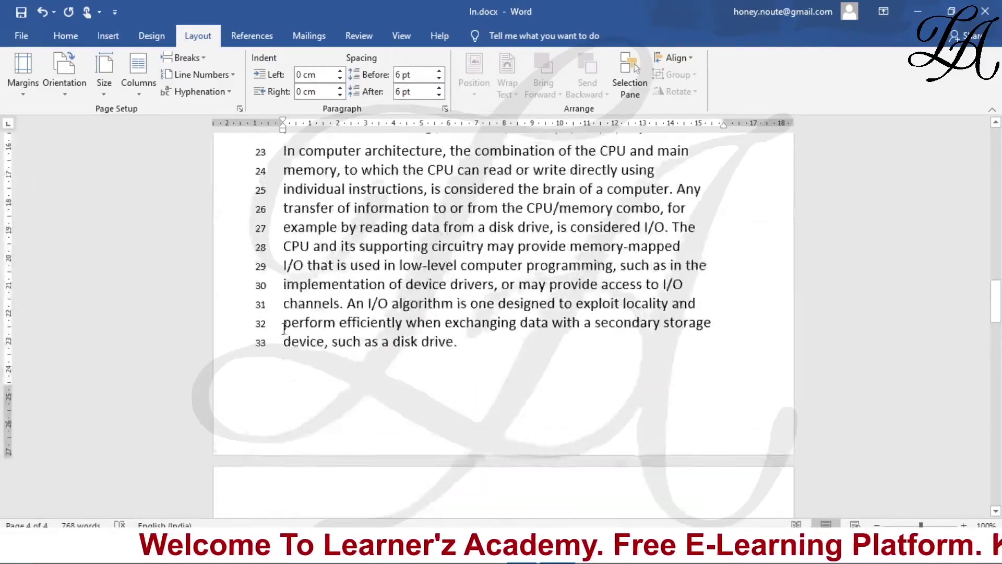
scroll(285, 328, up, 7)
scroll(285, 329, up, 5)
scroll(284, 329, up, 2)
scroll(285, 329, up, 2)
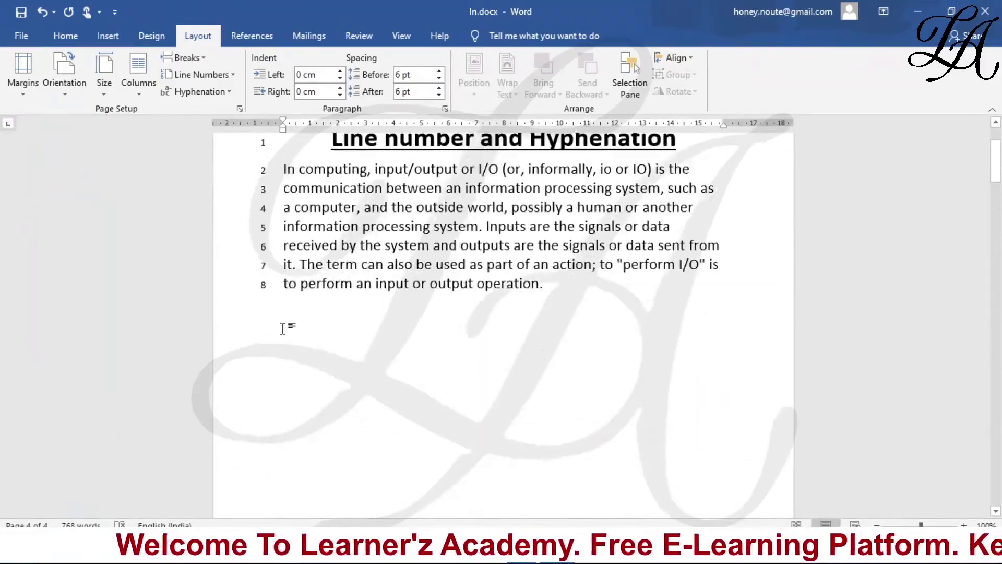
scroll(285, 329, up, 2)
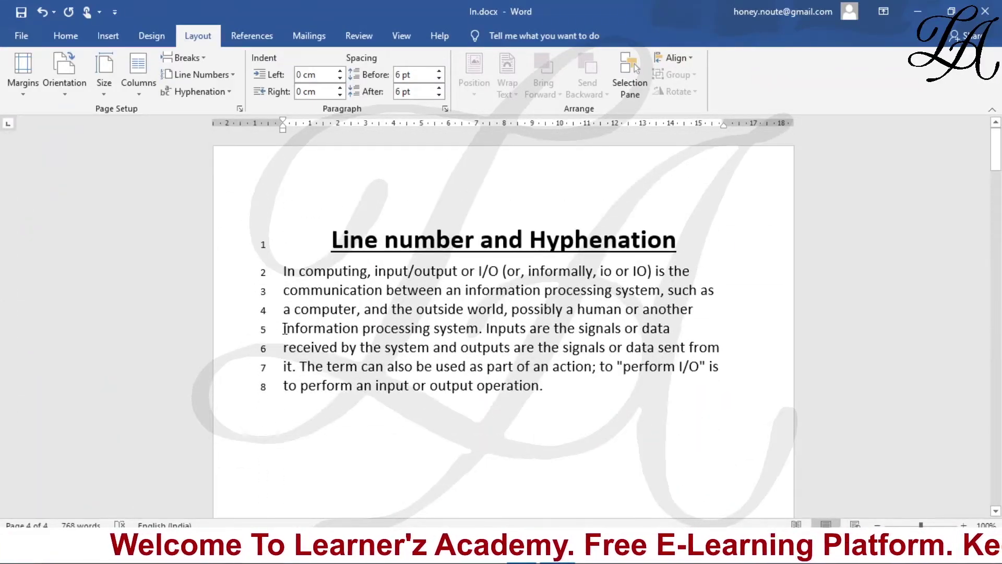
Set Line Numbers to None and delete the blank gap after the opening paragraph.
click(207, 78)
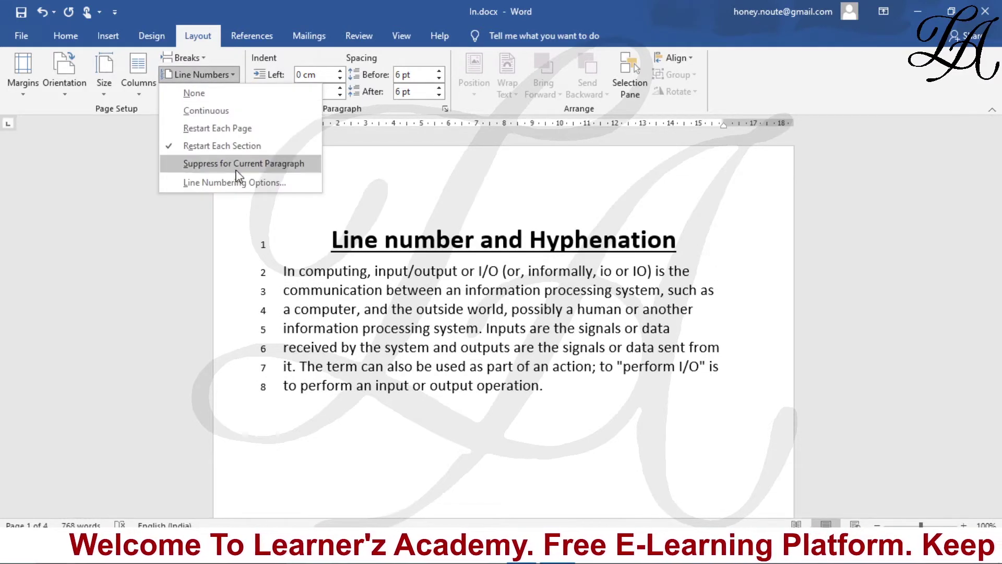
click(193, 92)
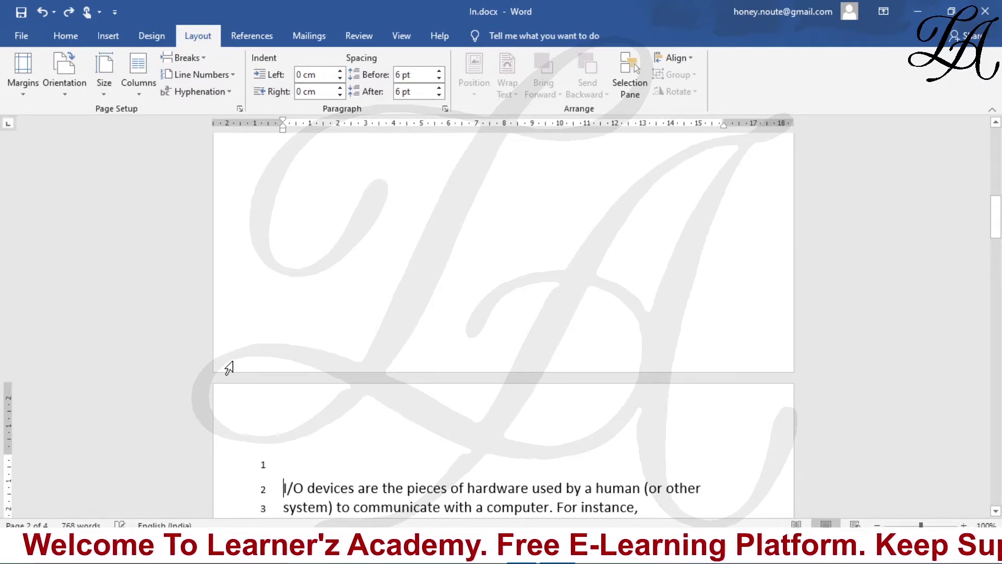
scroll(246, 378, up, 8)
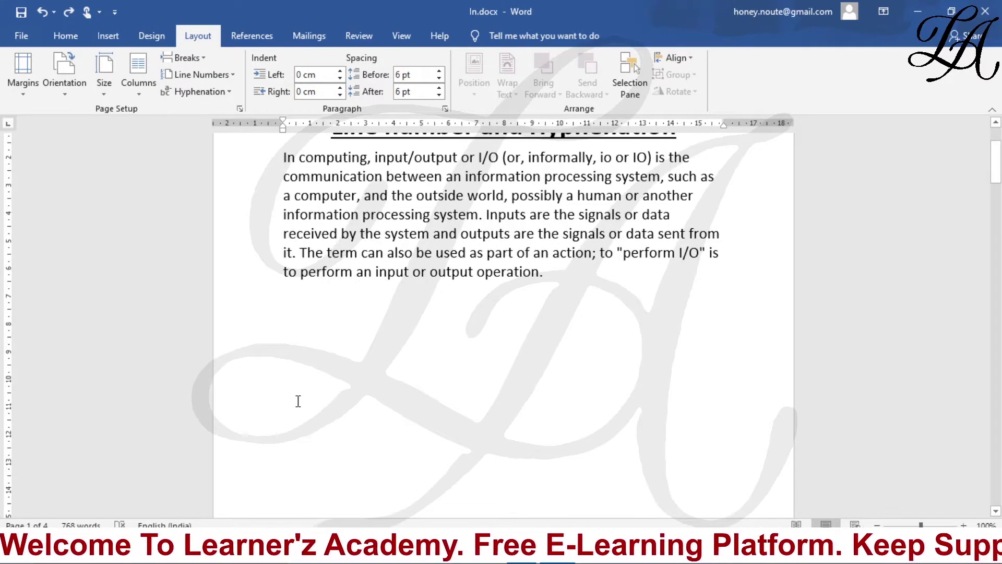
key(Delete)
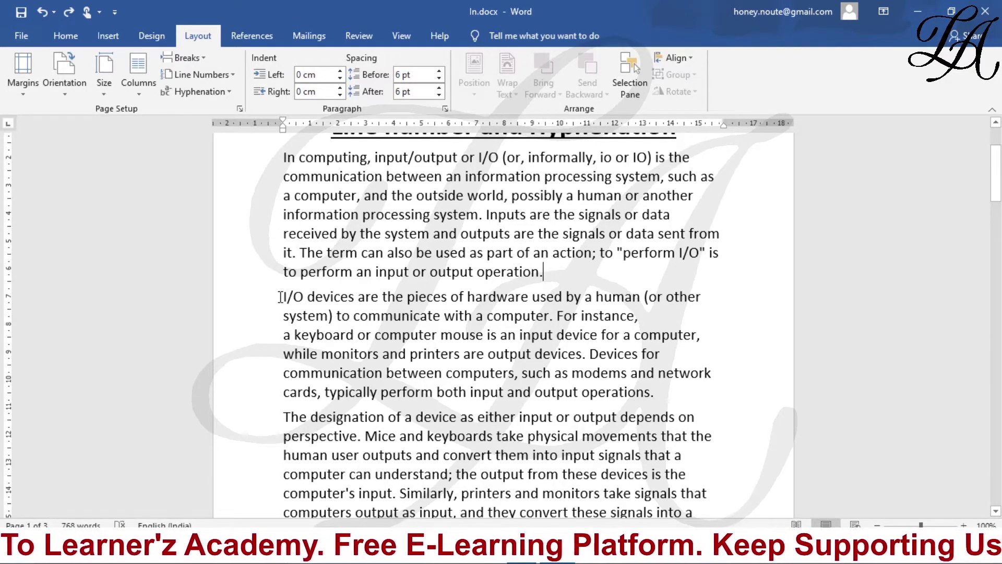
drag(285, 302, 644, 400)
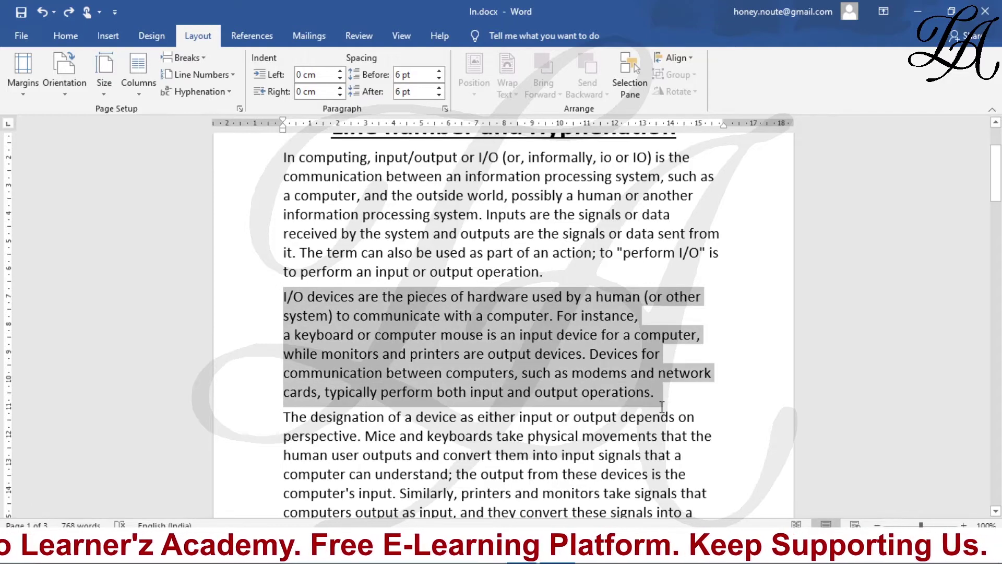
click(209, 77)
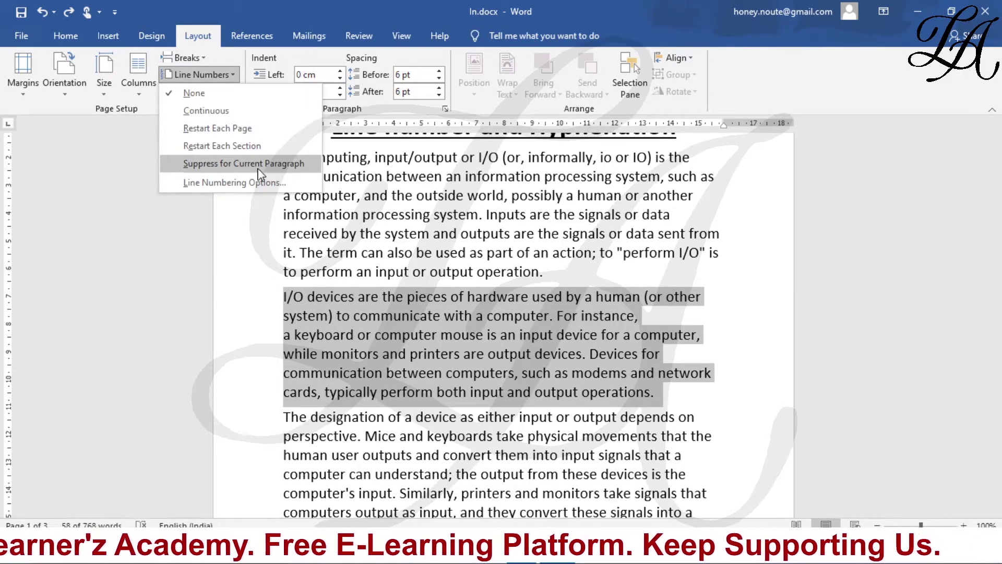
click(233, 164)
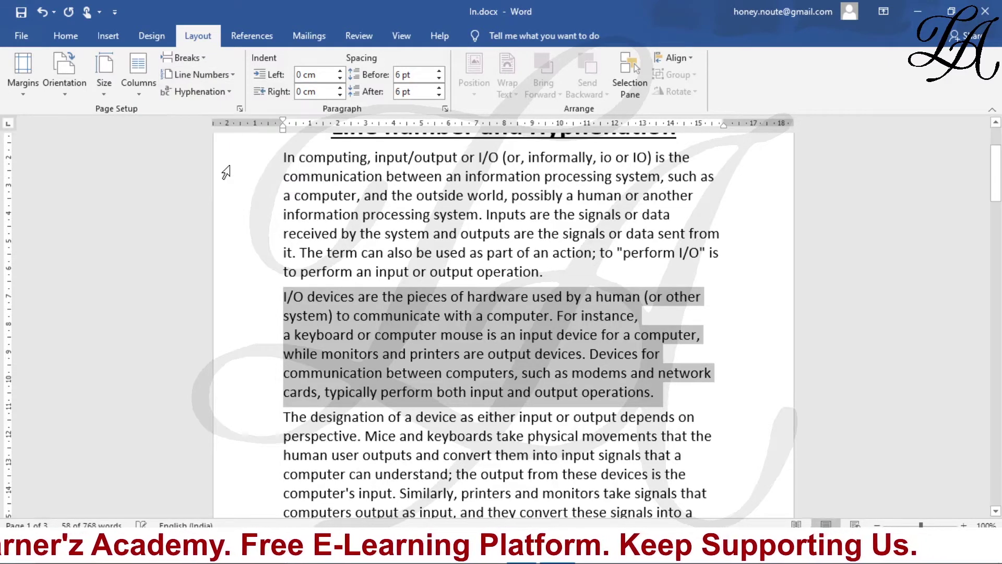
click(190, 76)
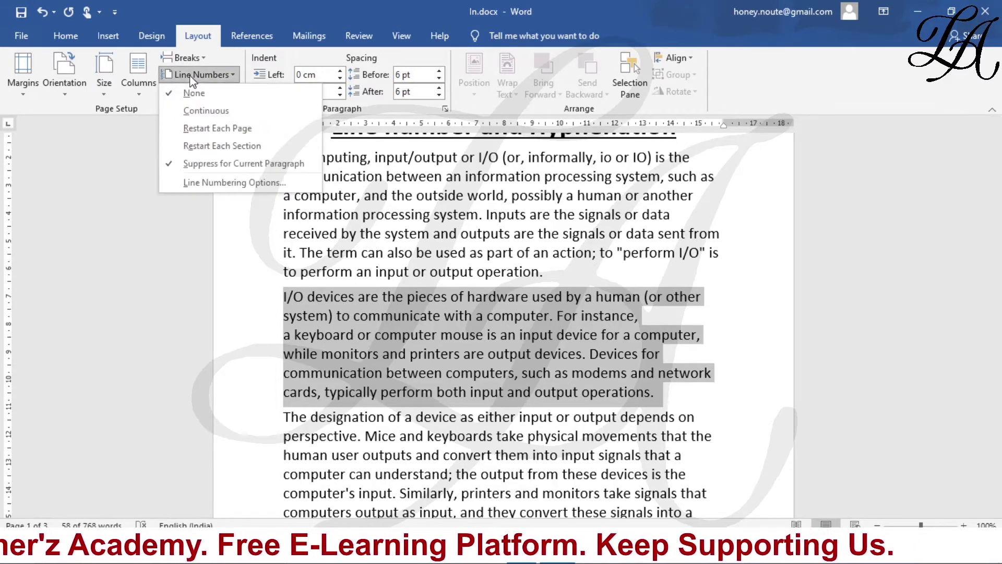
click(212, 116)
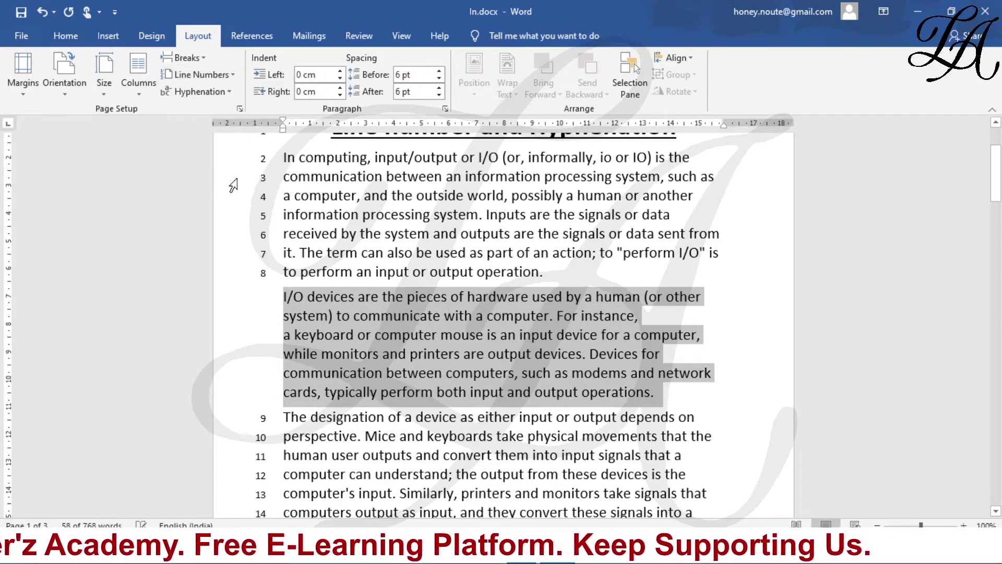
scroll(280, 282, up, 1)
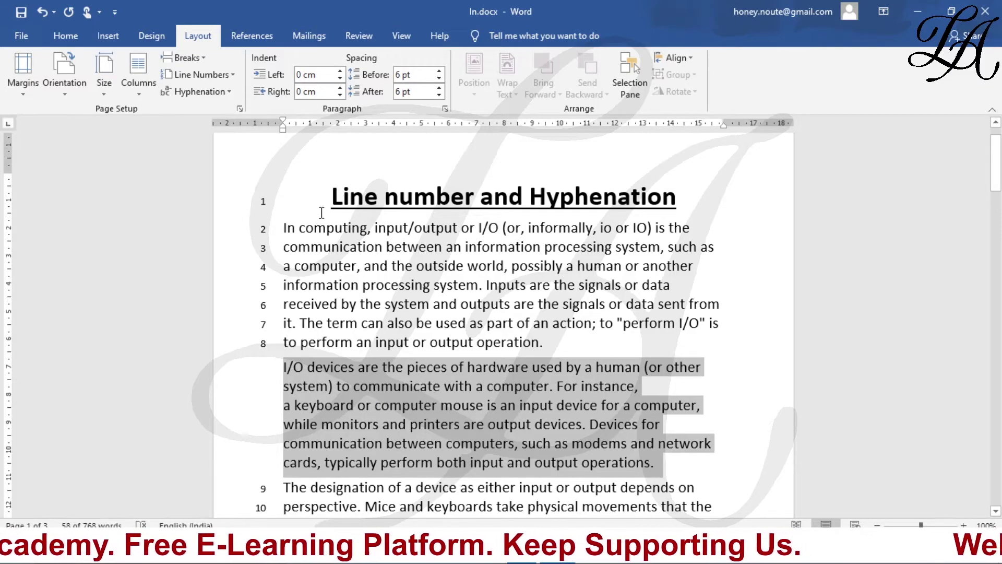
scroll(322, 213, down, 2)
scroll(321, 212, down, 8)
scroll(321, 219, down, 8)
scroll(321, 226, down, 6)
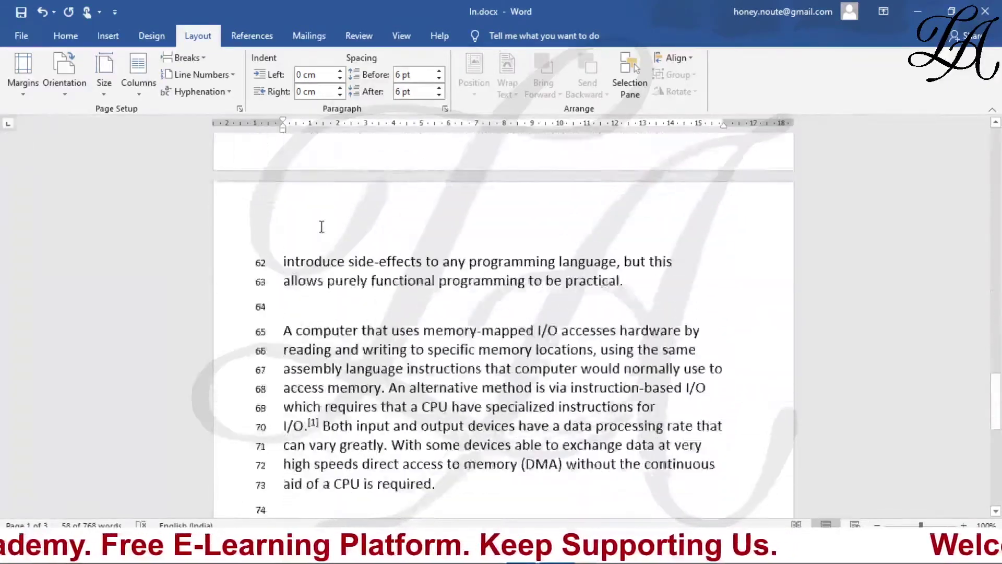
scroll(322, 226, down, 8)
scroll(322, 222, up, 3)
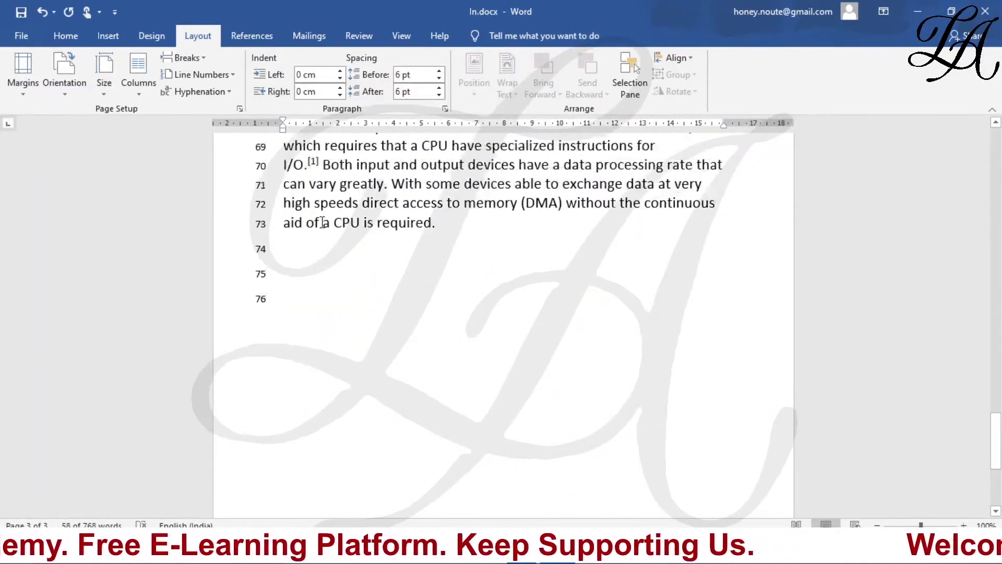
scroll(322, 223, up, 4)
scroll(322, 223, up, 4)
scroll(322, 223, up, 4)
scroll(322, 222, up, 4)
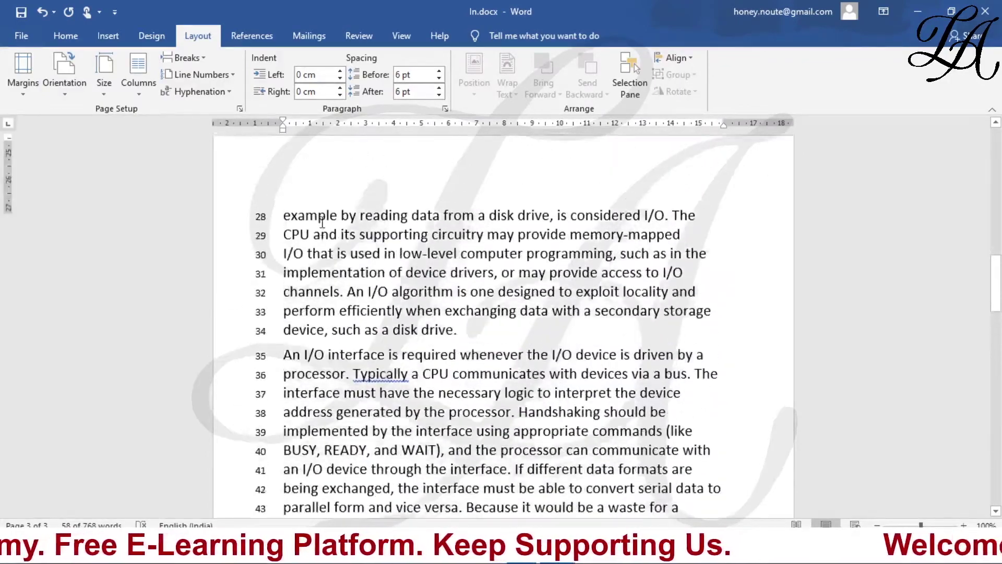
scroll(322, 223, up, 4)
scroll(322, 223, up, 4)
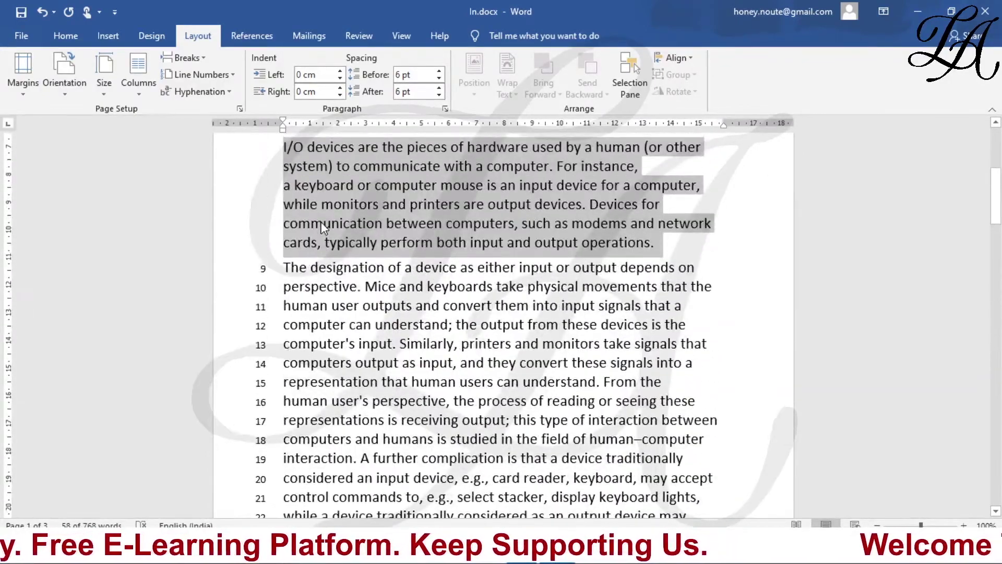
scroll(321, 226, up, 3)
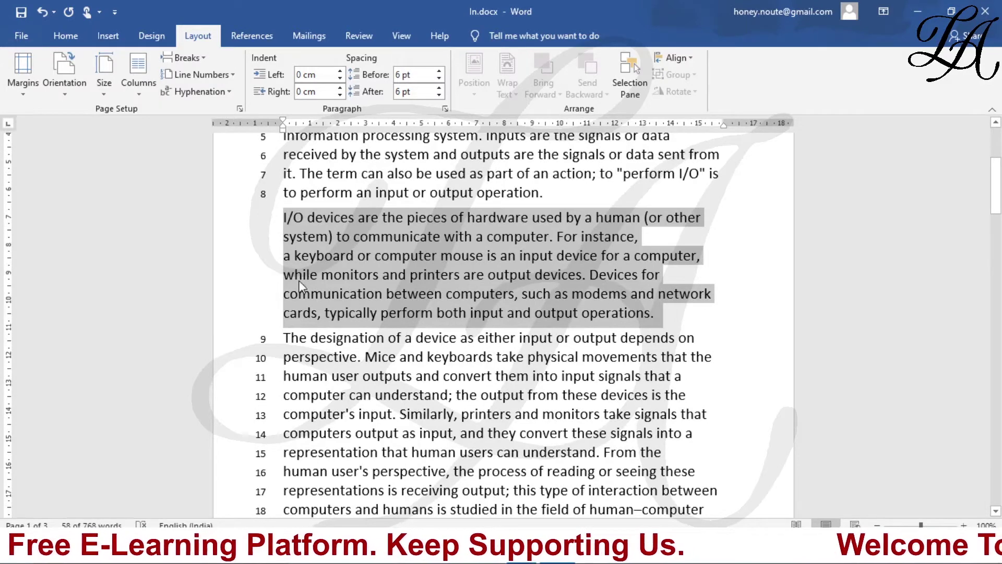
scroll(295, 278, up, 4)
Clear Suppress for Current Paragraph and set Line Numbers to None.
click(223, 75)
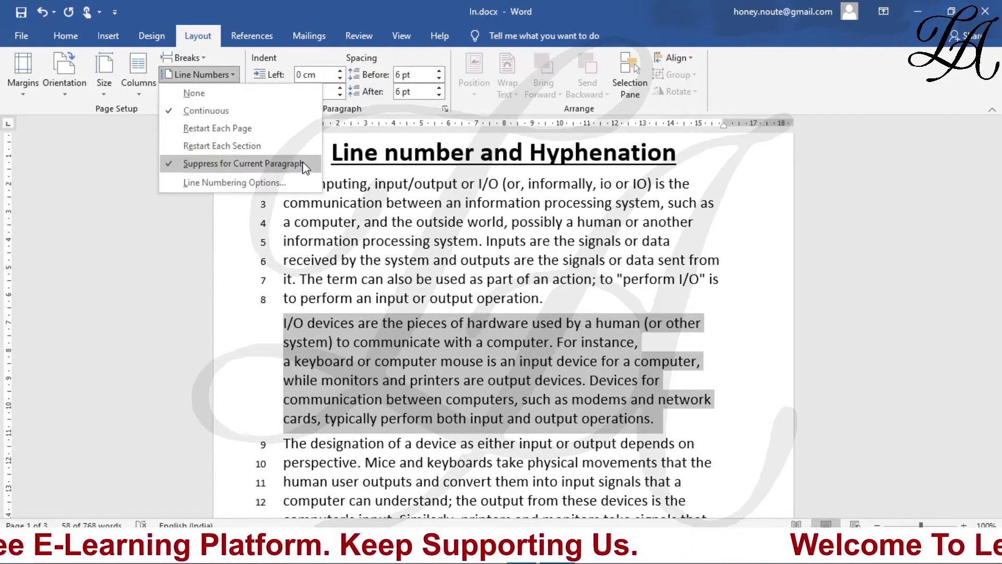
click(178, 164)
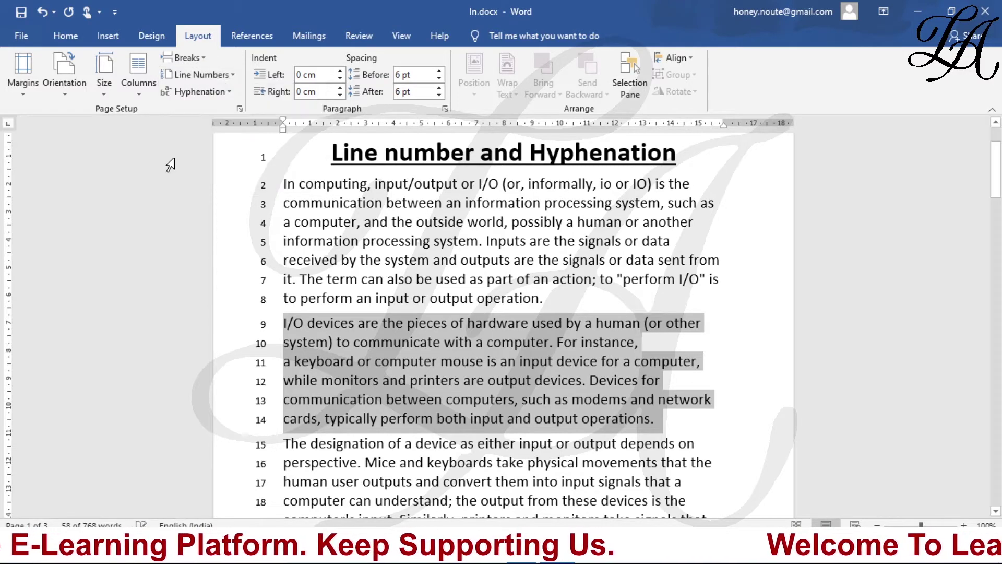
click(195, 76)
click(197, 93)
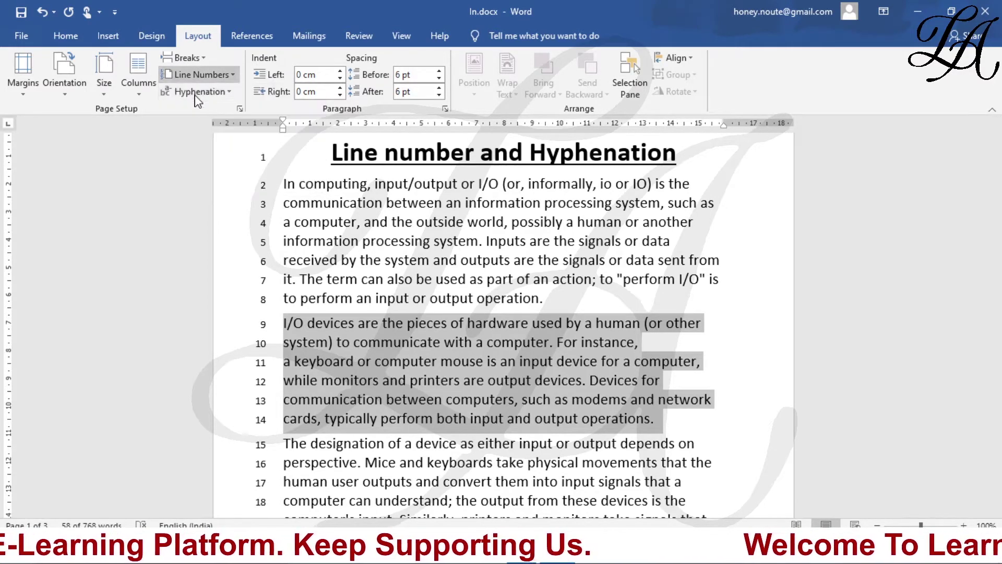
Open Line Numbering Options and the Line Numbers dialog from Page Setup.
click(201, 74)
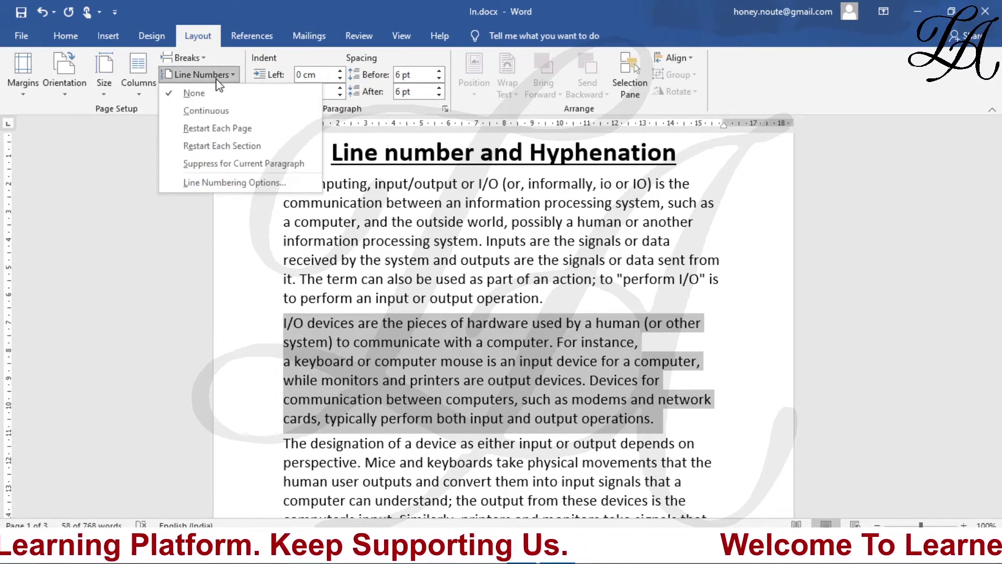
click(261, 184)
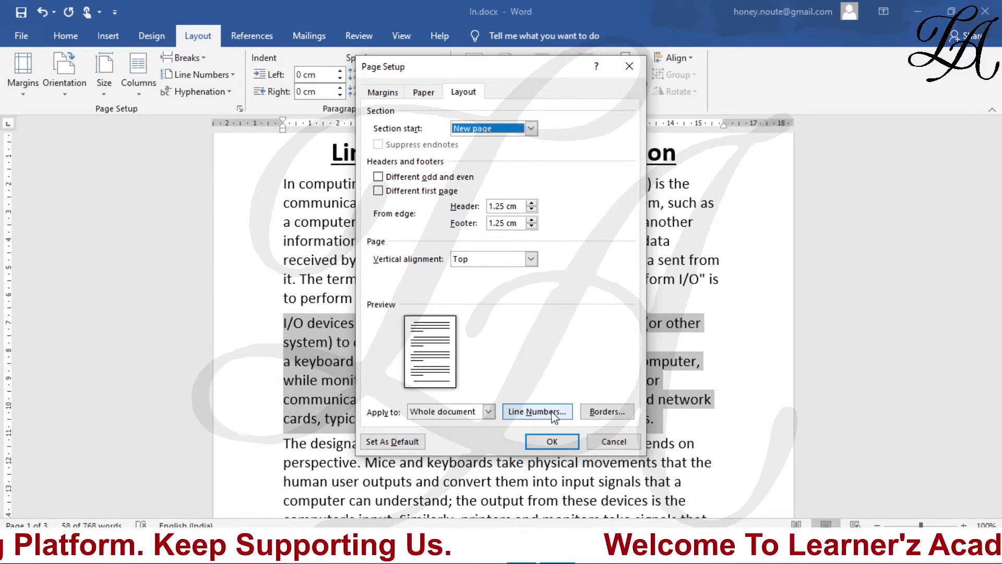
click(555, 416)
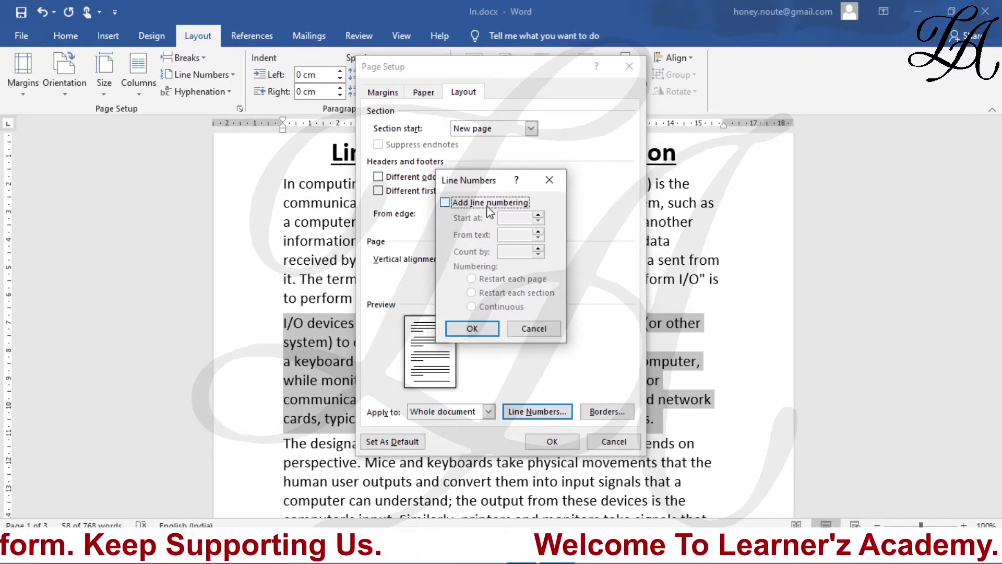
Enable line numbering from 1, counting by 1, 1 cm from text, Continuous.
click(447, 204)
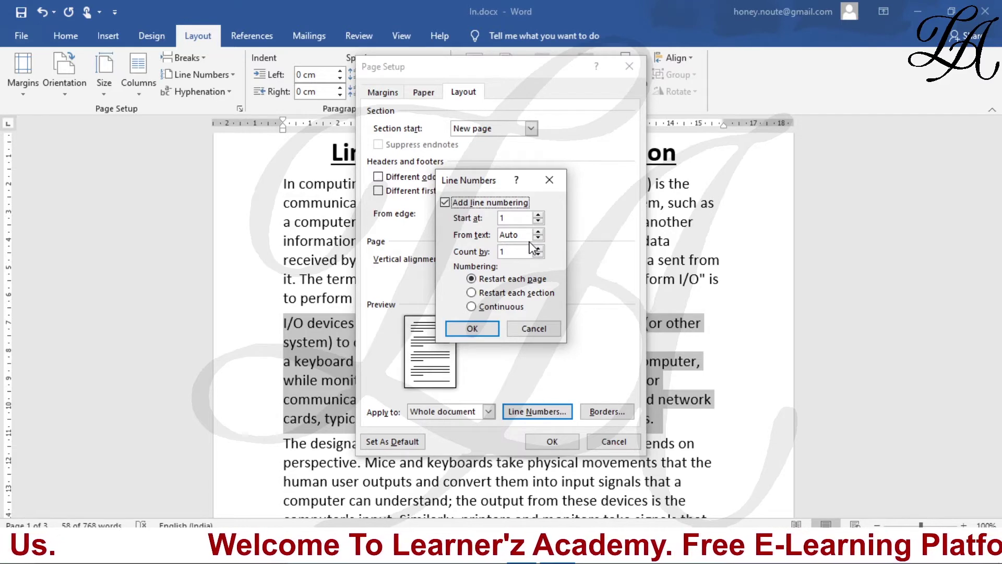
click(539, 232)
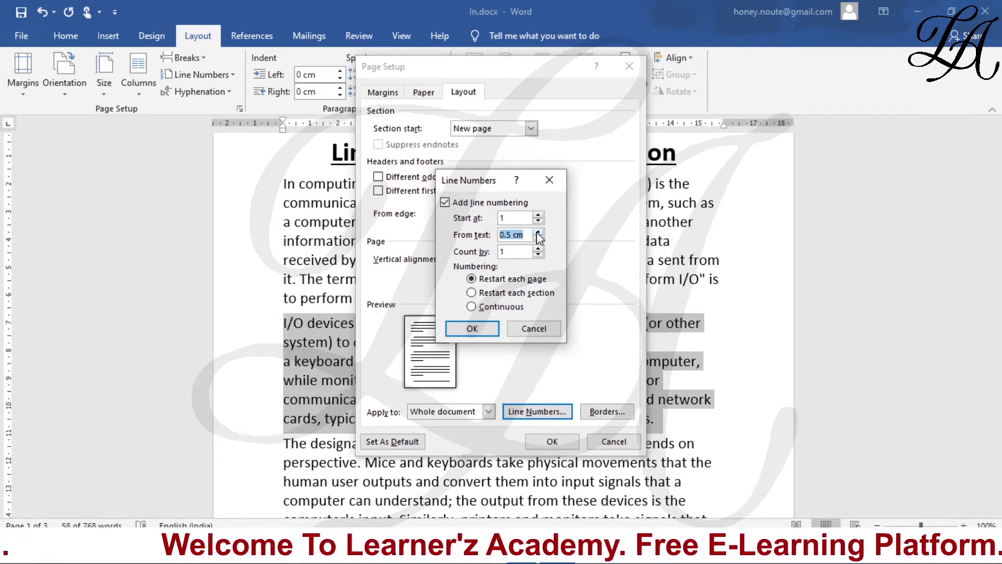
click(539, 232)
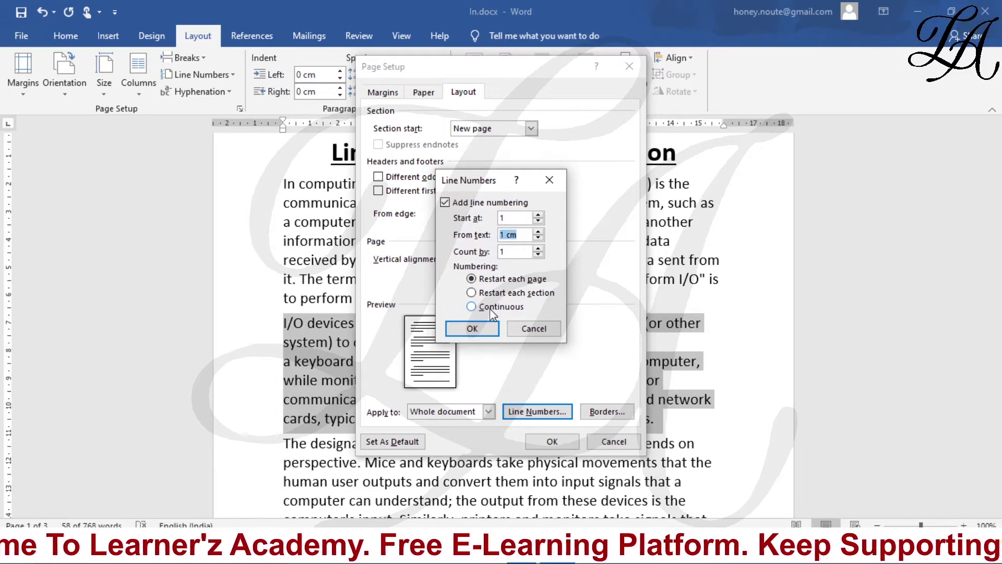
click(490, 310)
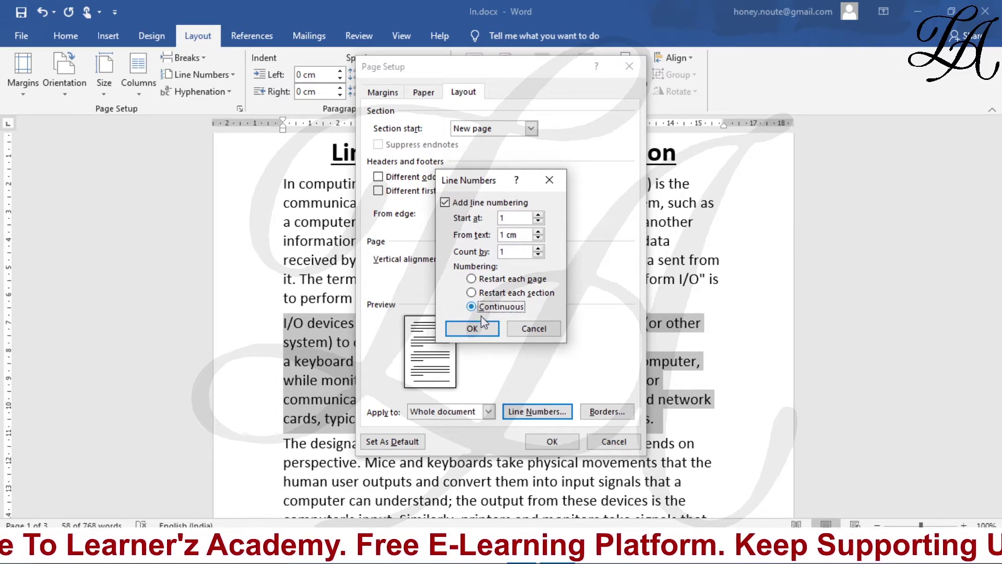
click(475, 330)
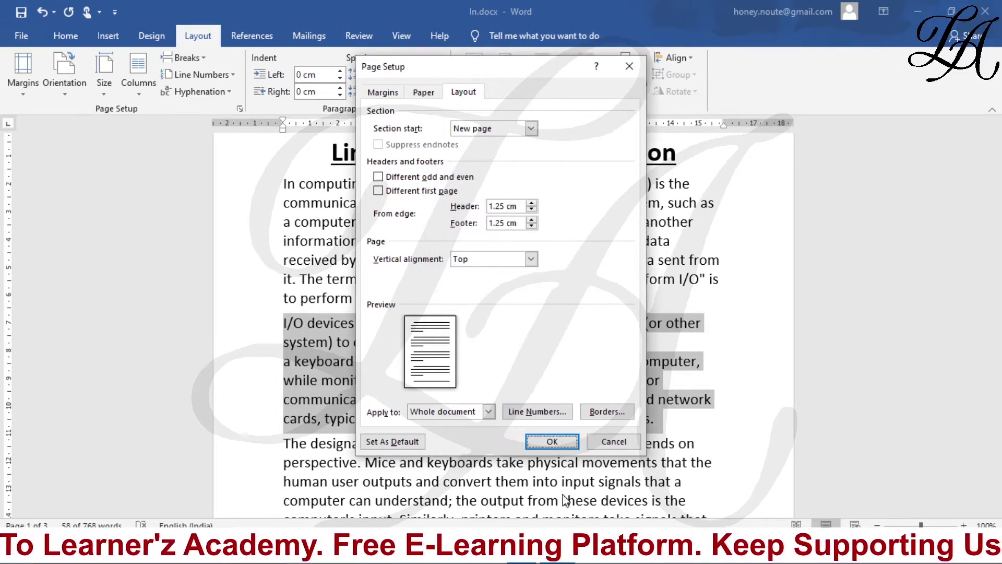
Confirm Page Setup and check every line is numbered continuously through 82.
click(557, 440)
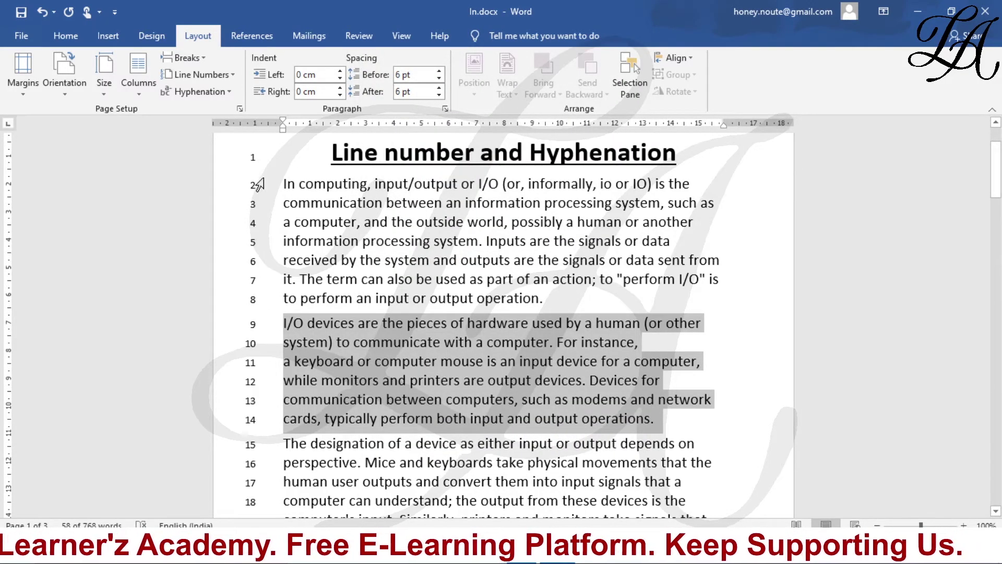
scroll(325, 448, down, 4)
scroll(359, 413, down, 7)
scroll(359, 412, down, 5)
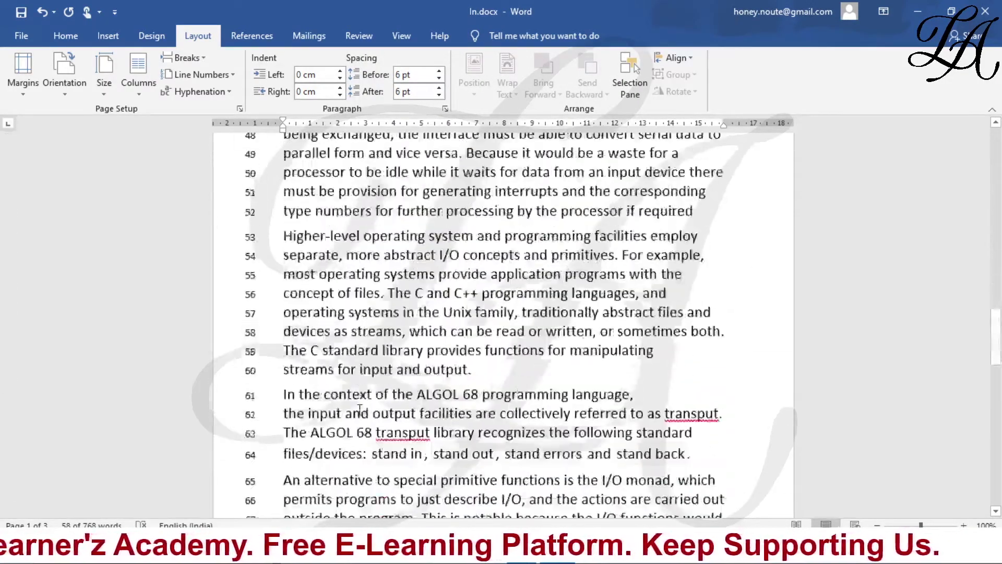
scroll(360, 408, down, 5)
scroll(363, 405, down, 3)
scroll(365, 403, down, 4)
scroll(365, 403, up, 5)
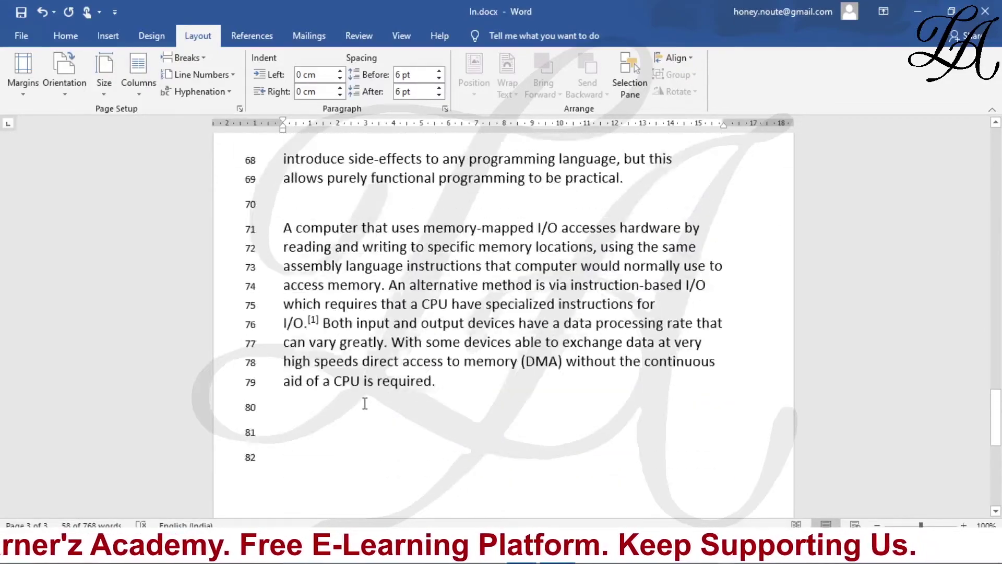
scroll(365, 403, up, 7)
scroll(367, 403, up, 6)
scroll(368, 403, up, 6)
scroll(369, 404, up, 9)
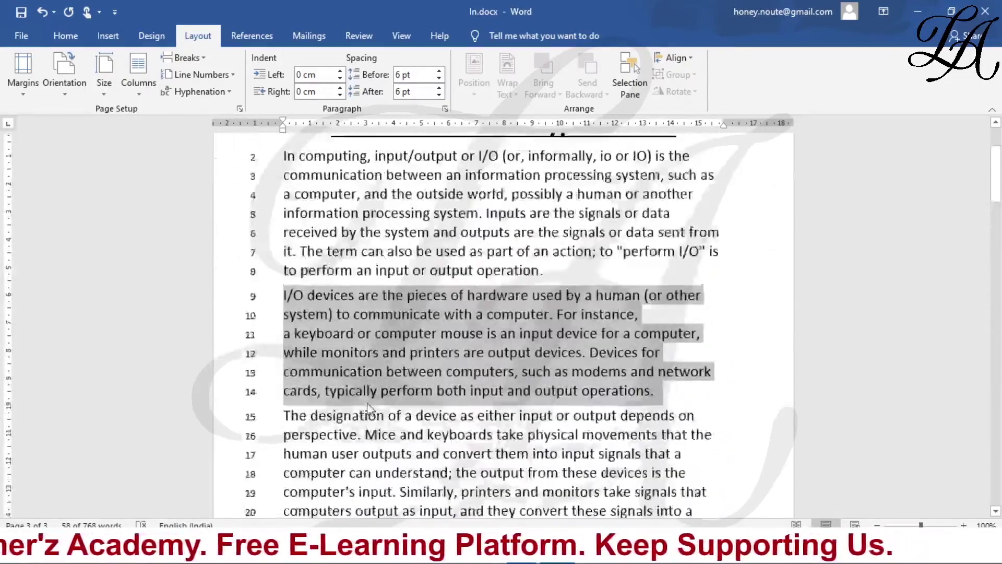
scroll(367, 406, up, 2)
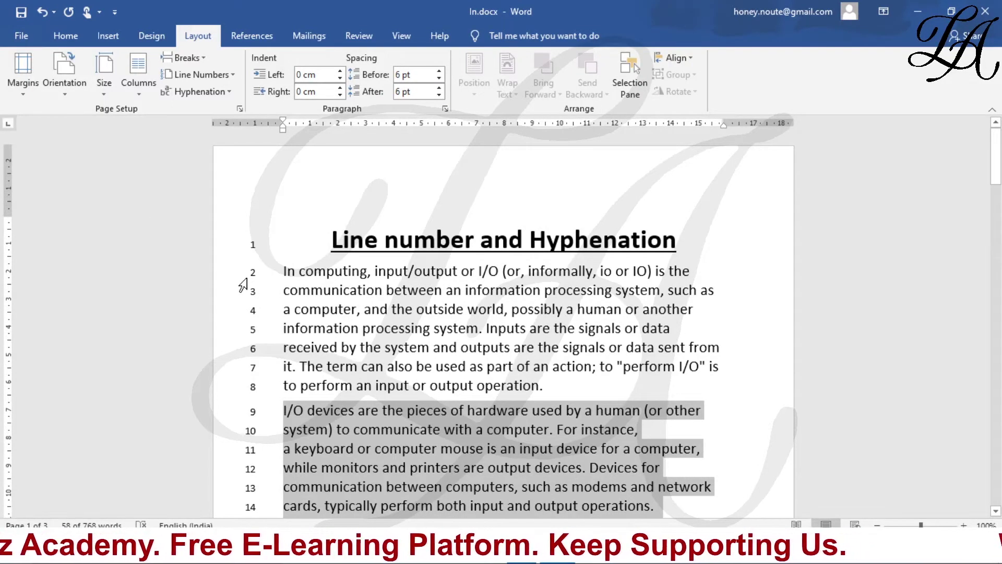
Switch line numbering back to None and deselect the shaded paragraph.
click(209, 75)
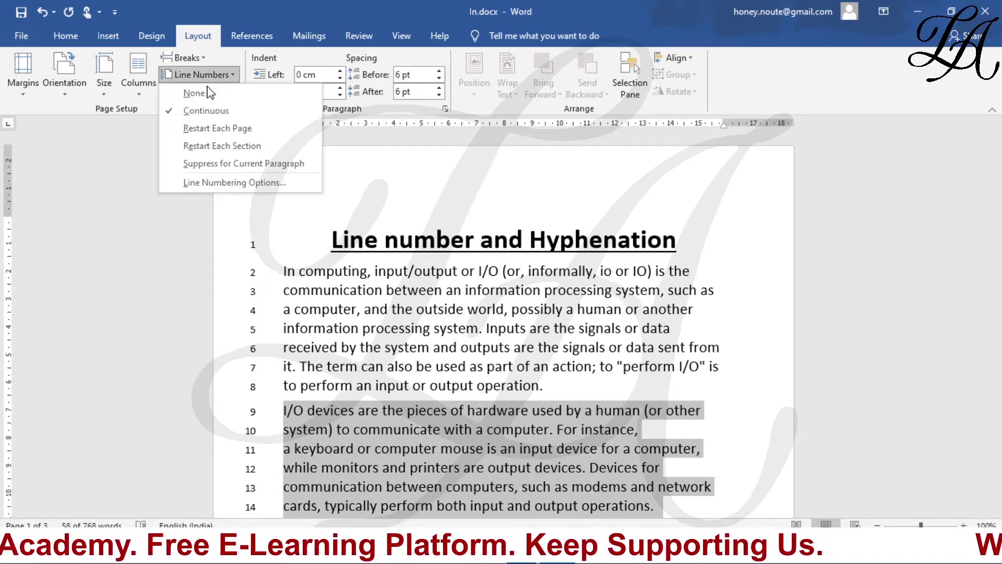
key(Escape)
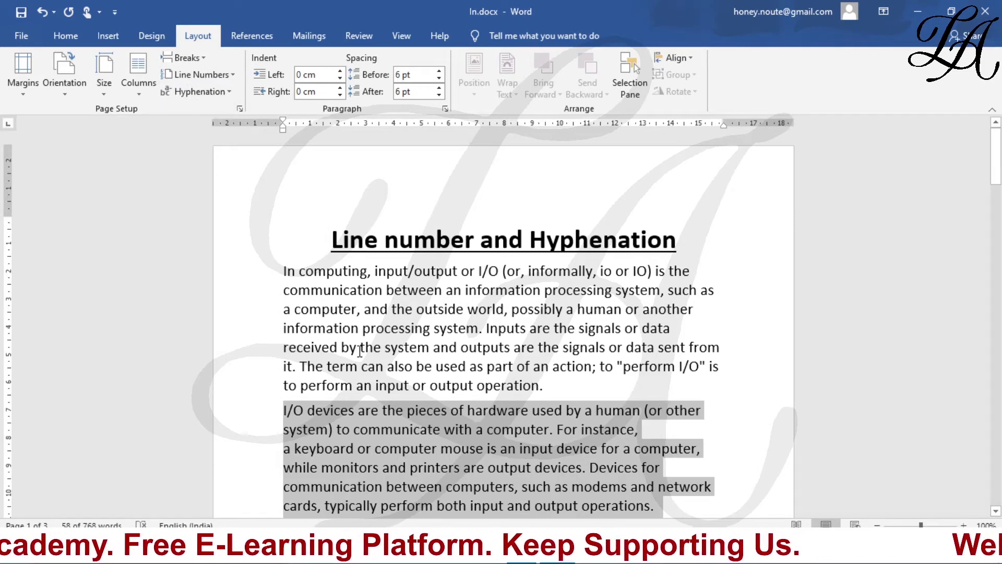
click(358, 349)
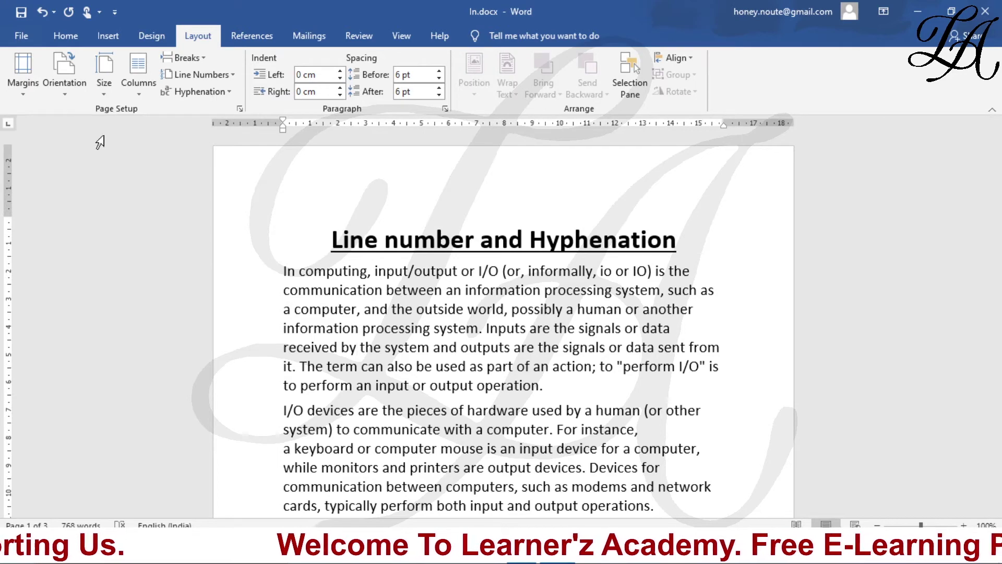
Turn on Automatic hyphenation and select the split word 'in-formation' to check it.
click(217, 104)
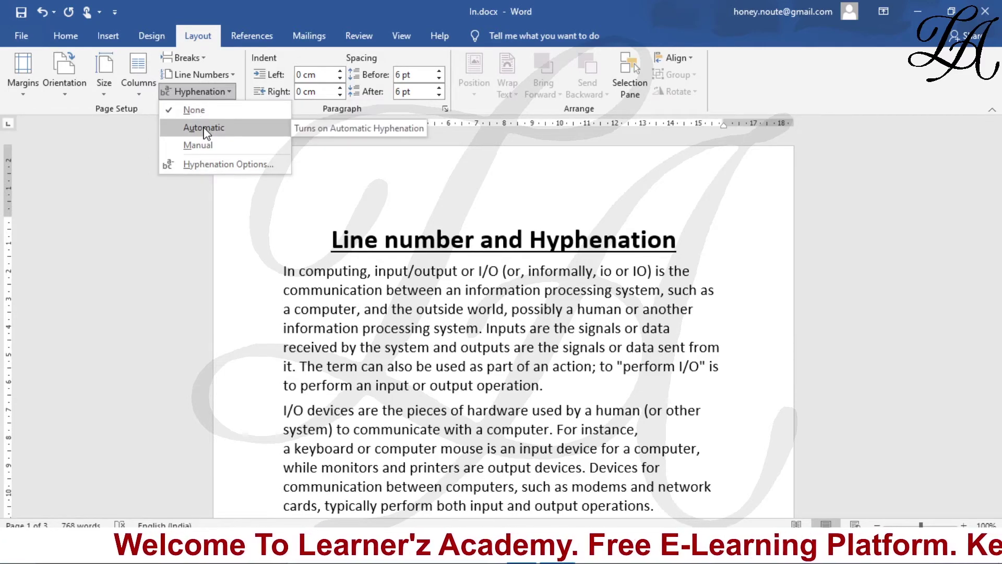
click(204, 128)
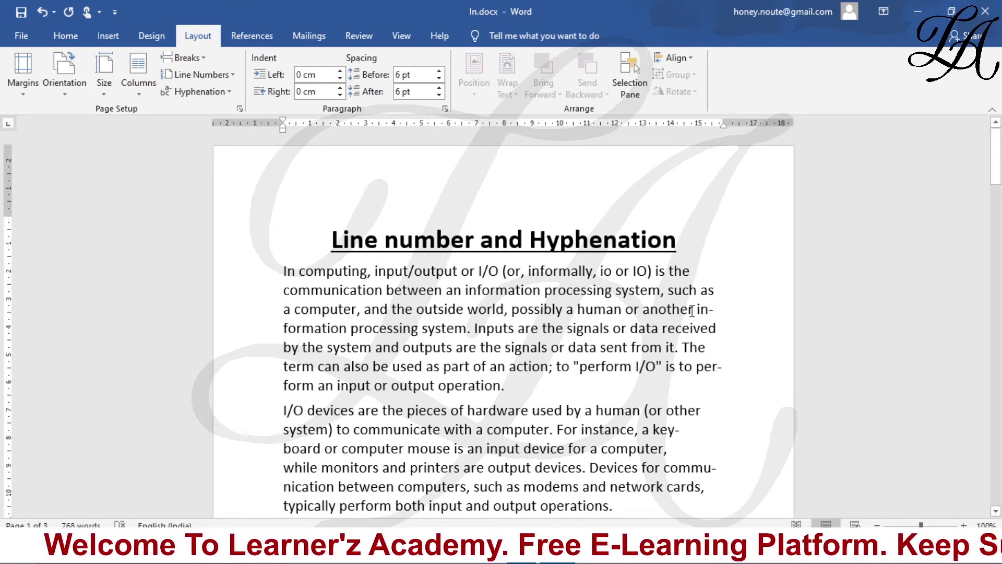
drag(698, 310, 713, 317)
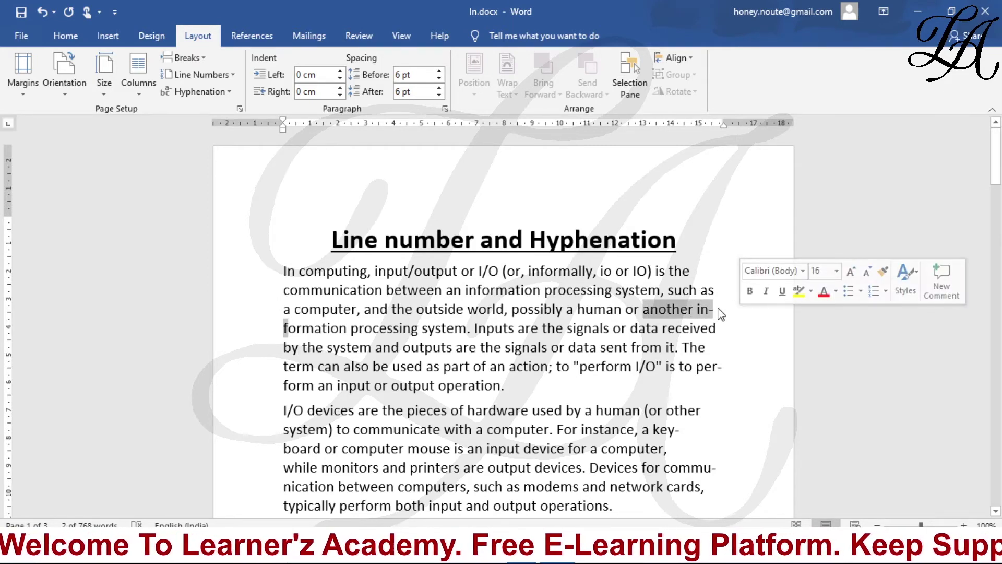
key(Right)
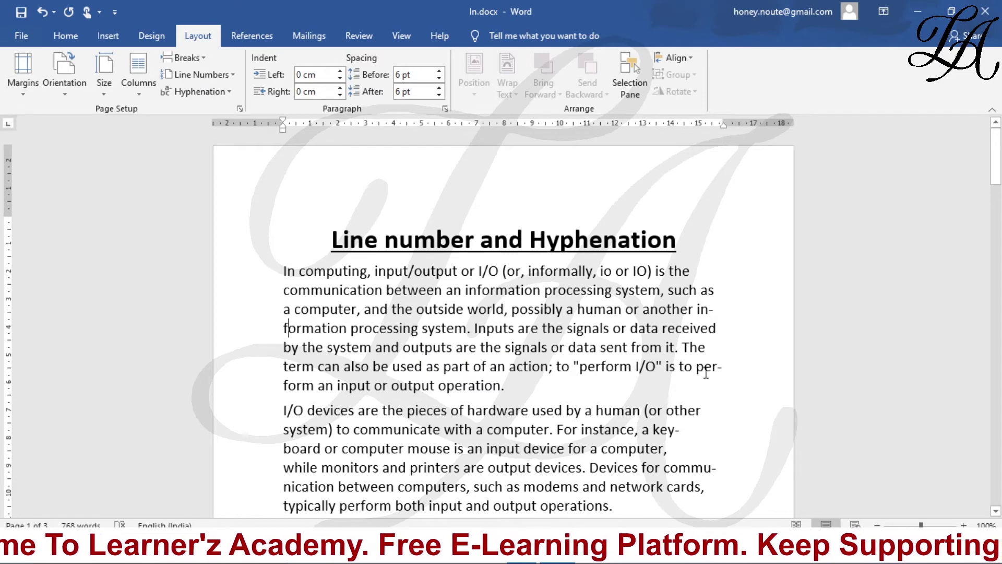
Highlight the hyphenated 'per-form', 'commu-nication' and 'key-board', then show the Hyphenation choices.
double_click(713, 364)
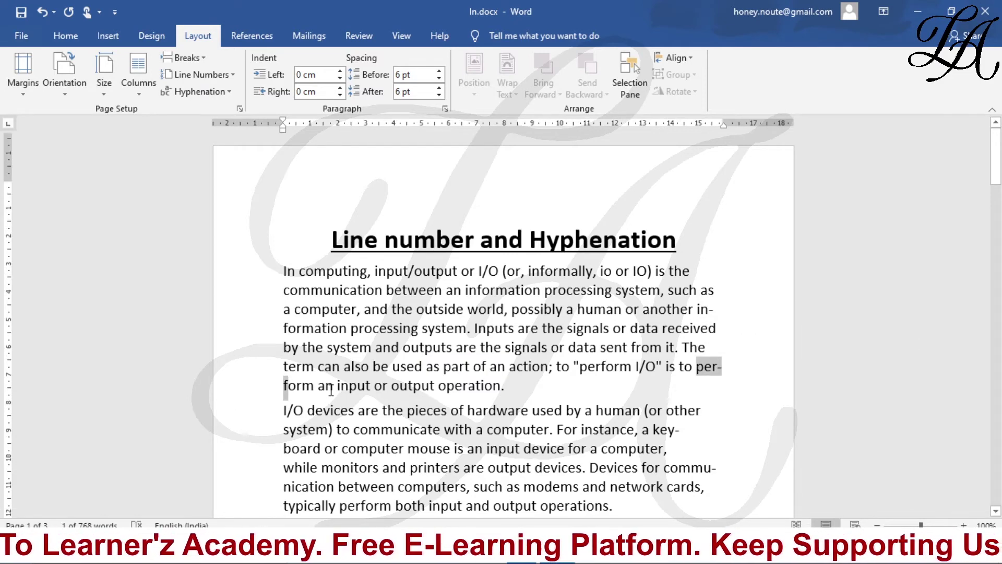
scroll(331, 391, down, 1)
drag(662, 434, 740, 433)
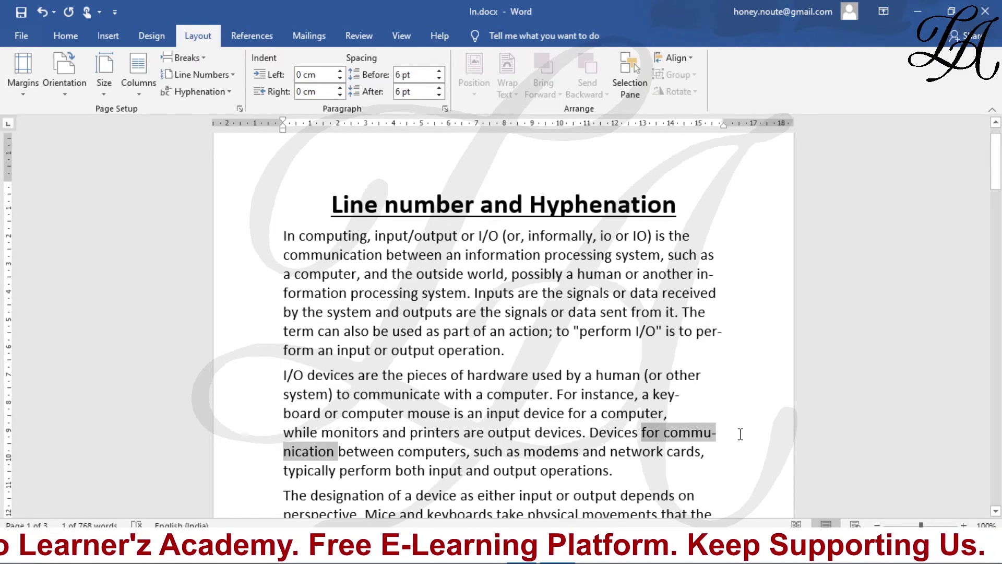
drag(643, 394, 680, 395)
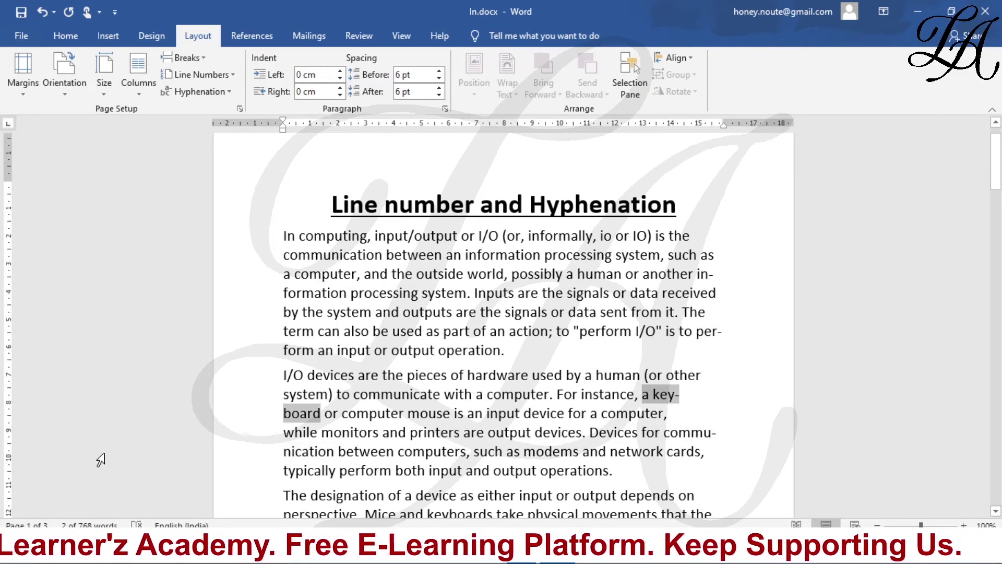
click(200, 92)
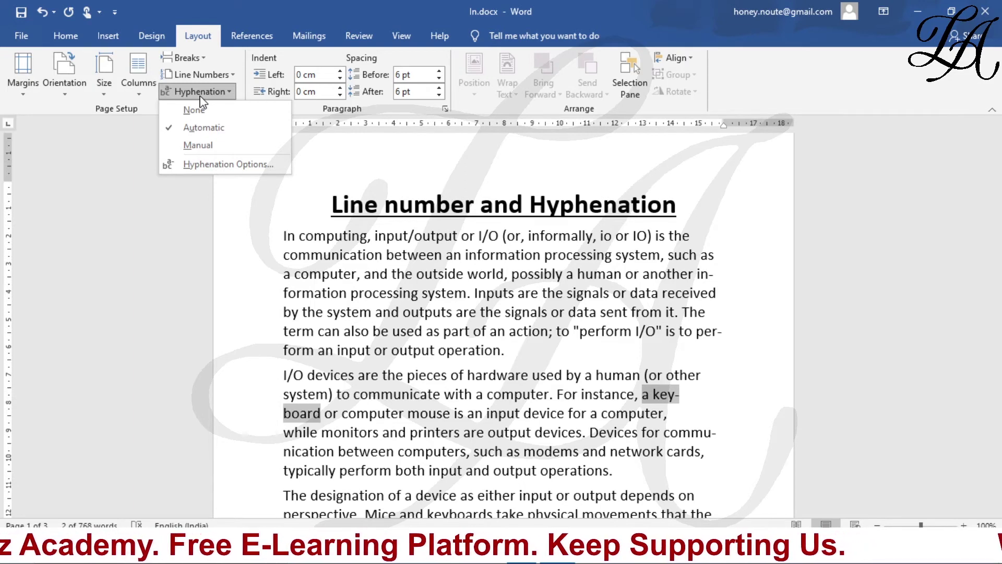
Turn automatic hyphenation off, then start manual hyphenation, which proposes splitting 'com-mu-ni-ca-tion'.
click(195, 110)
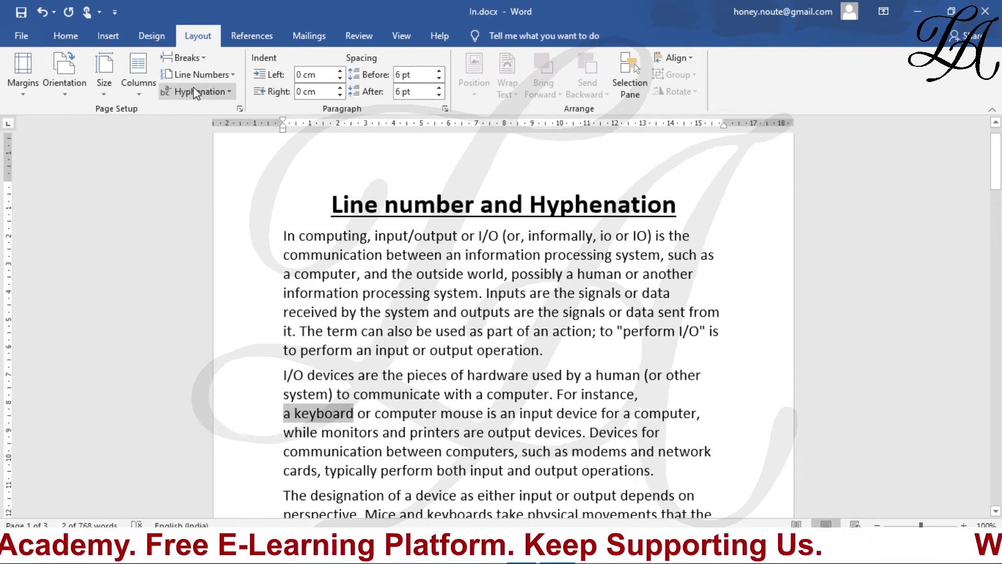
click(194, 92)
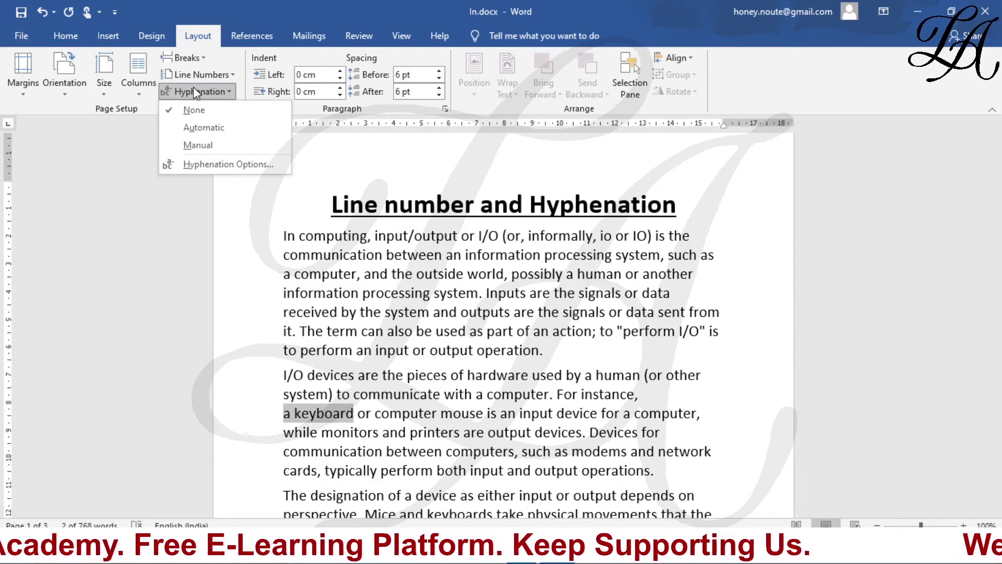
click(202, 144)
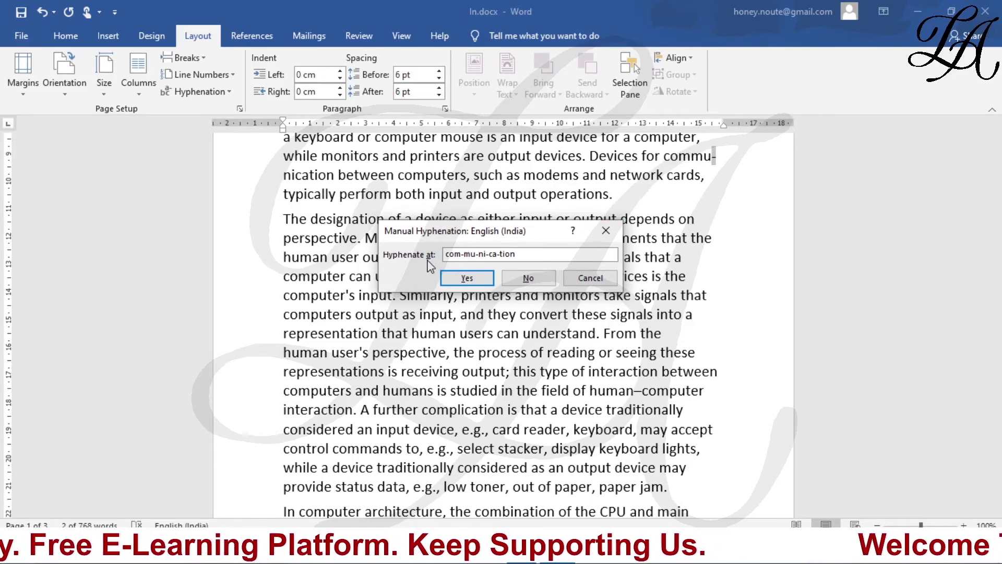
Accept hyphen breaks in communication, computer's, computers, representation, perspective and receiving, but leave 'humans' unbroken.
click(476, 282)
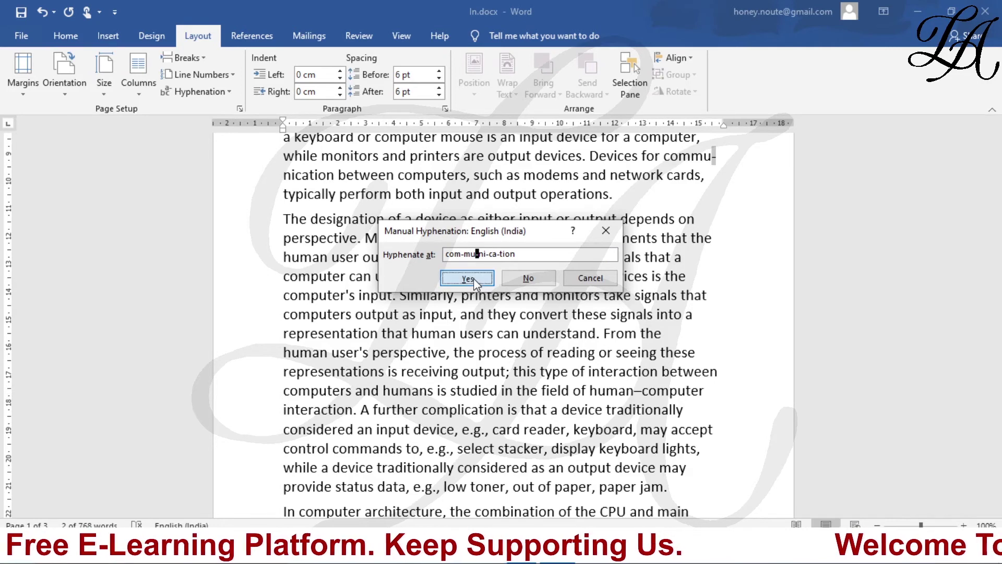
click(476, 315)
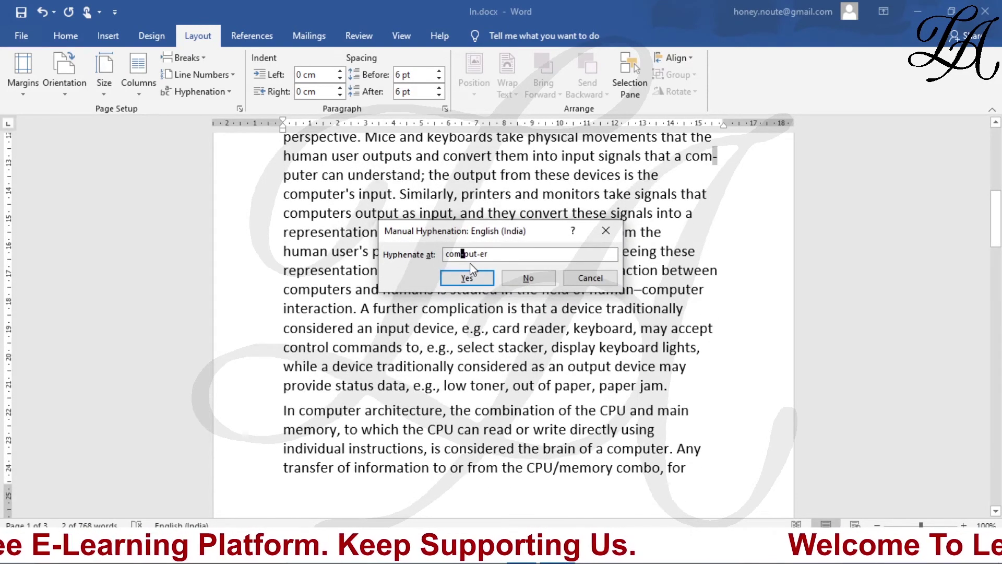
click(484, 282)
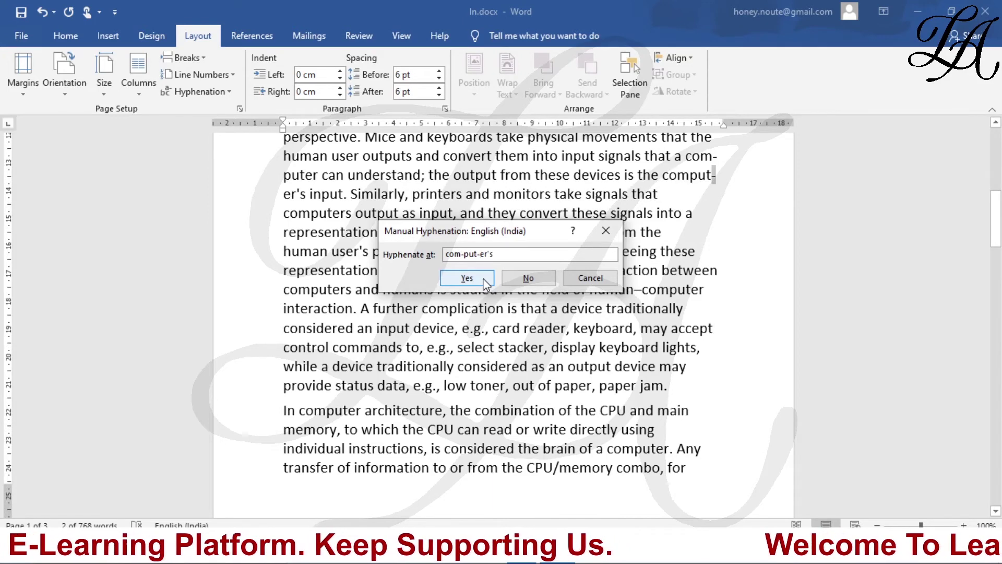
click(484, 282)
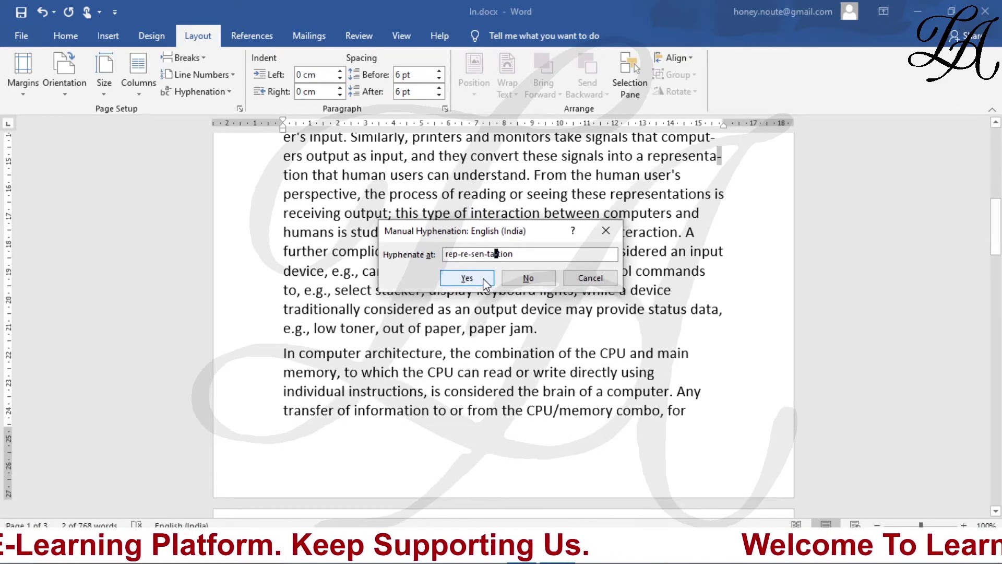
click(485, 282)
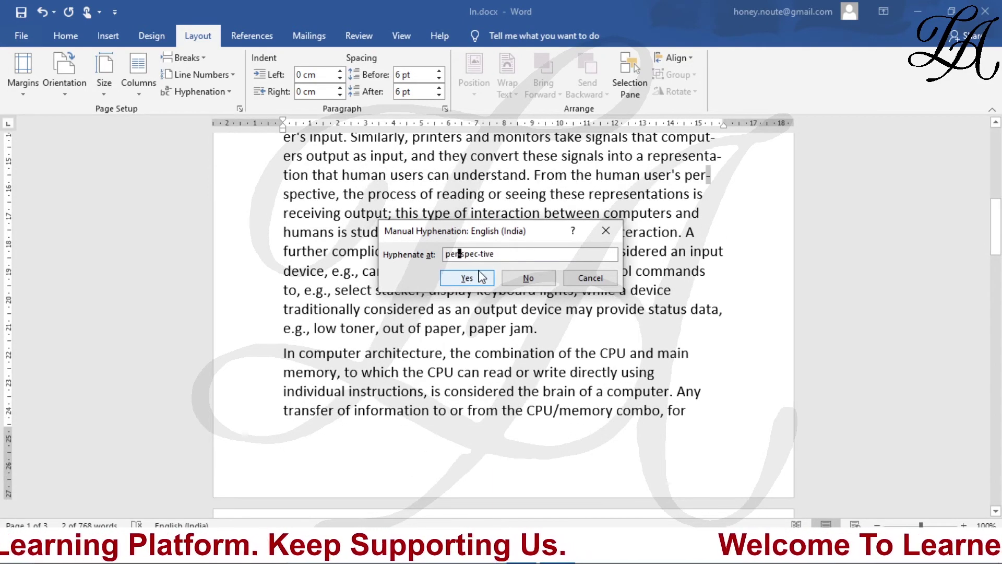
click(482, 280)
click(482, 280)
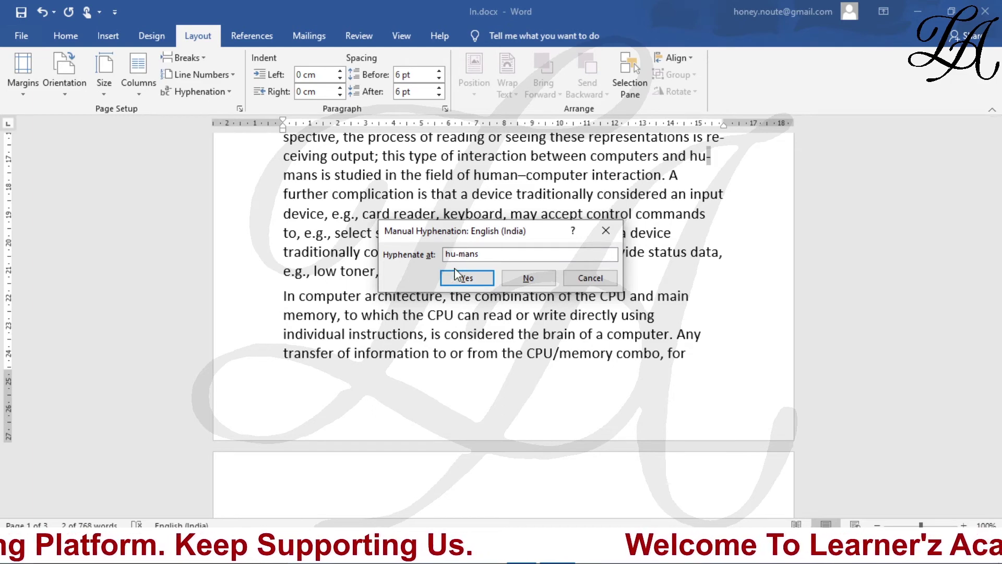
click(531, 279)
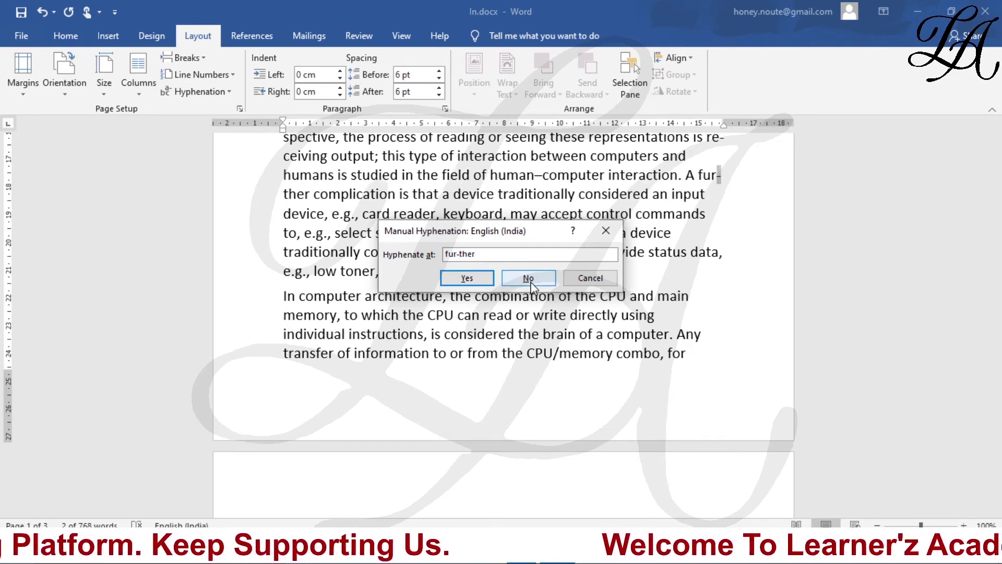
Accept the remaining suggested breaks, including further, traditionally, numbers, input, information and perform.
click(470, 279)
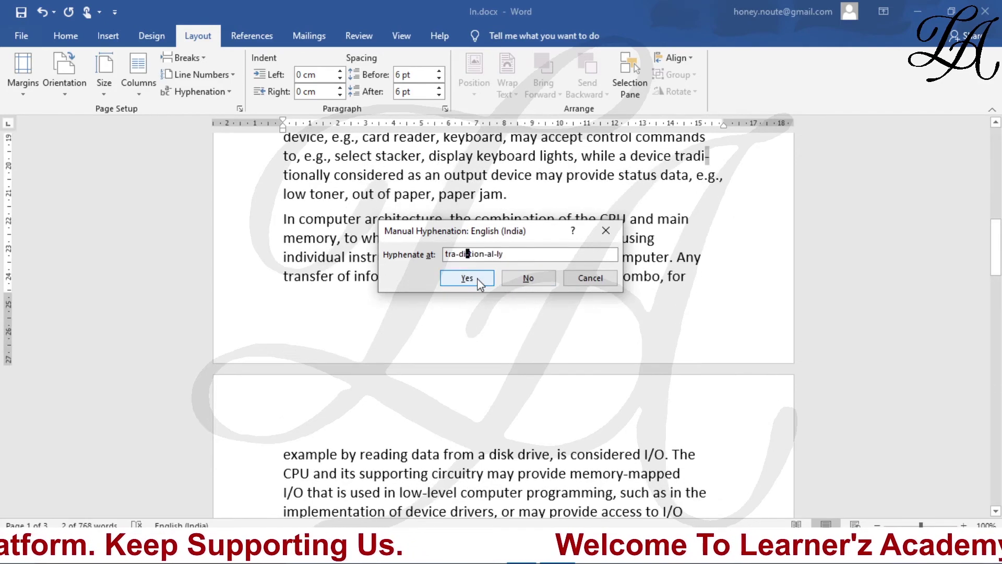
click(467, 278)
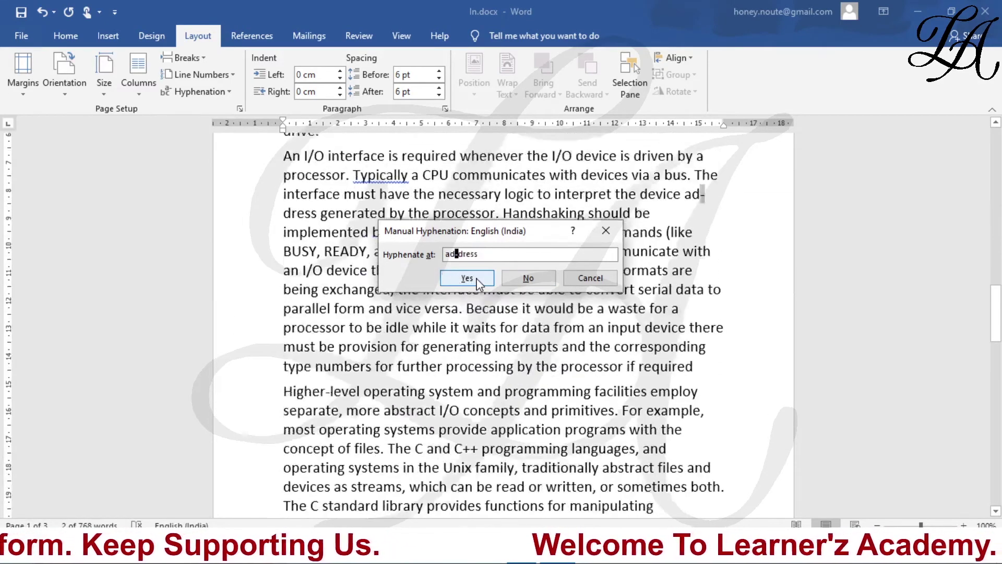
click(478, 280)
click(478, 279)
click(478, 279)
click(478, 279)
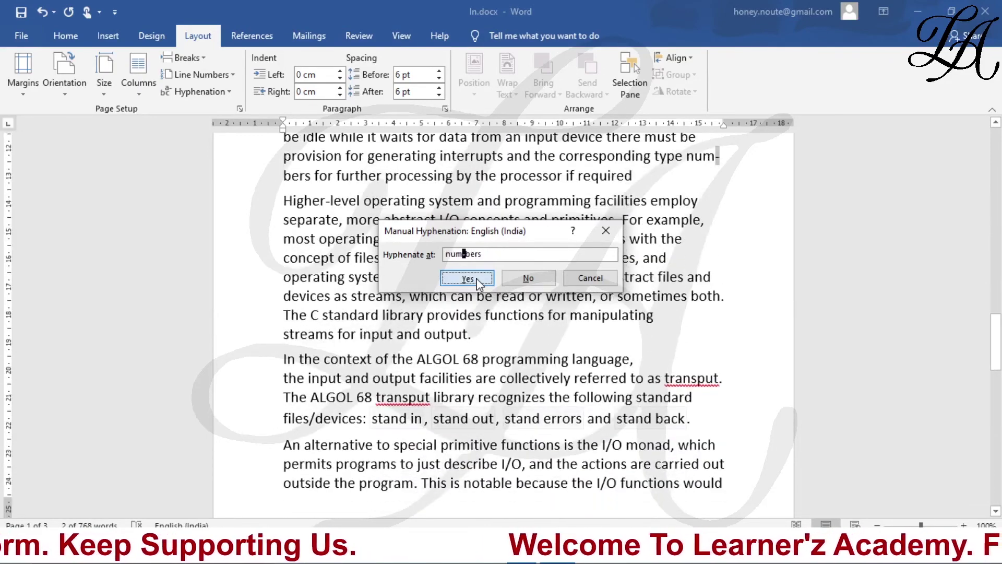
click(478, 279)
click(479, 279)
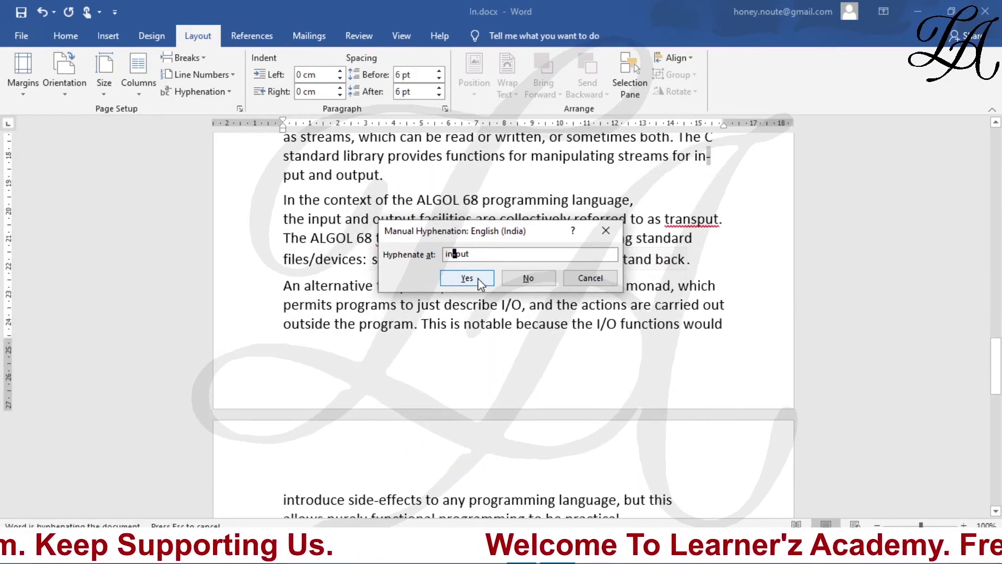
click(478, 279)
click(478, 279)
click(478, 279)
click(478, 279)
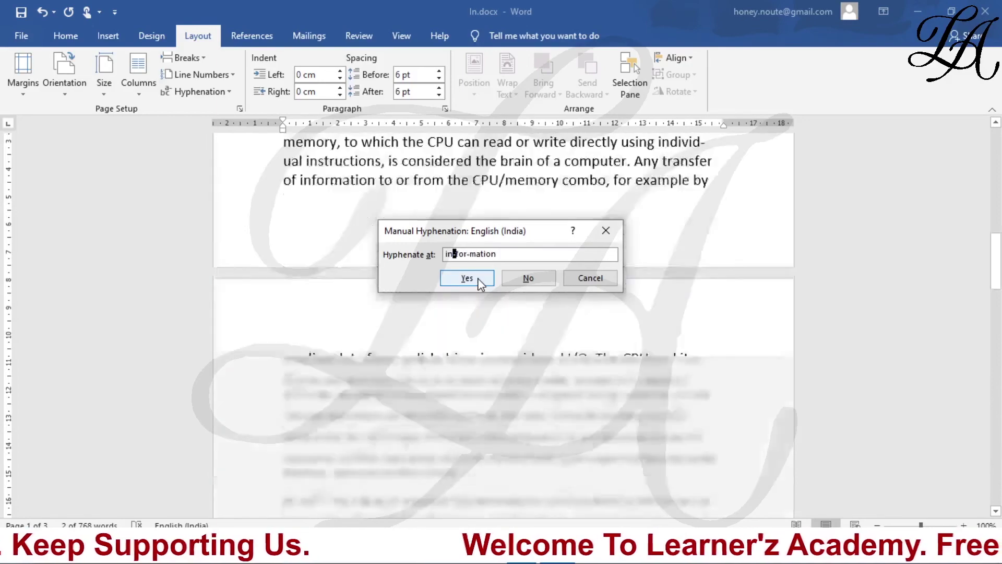
click(478, 279)
click(479, 279)
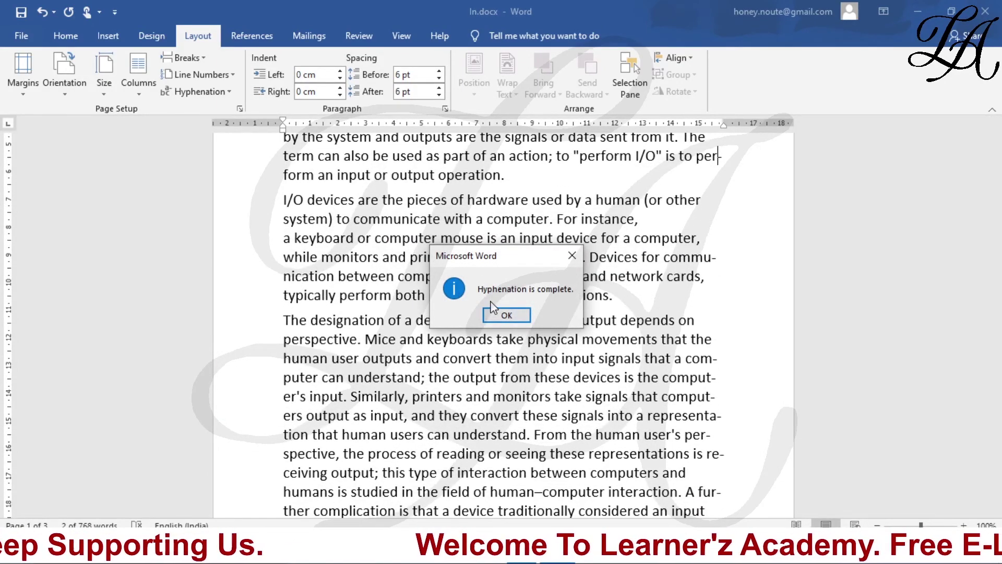
Dismiss the completion message and set Hyphenation Options to limit consecutive hyphens to 2.
click(507, 315)
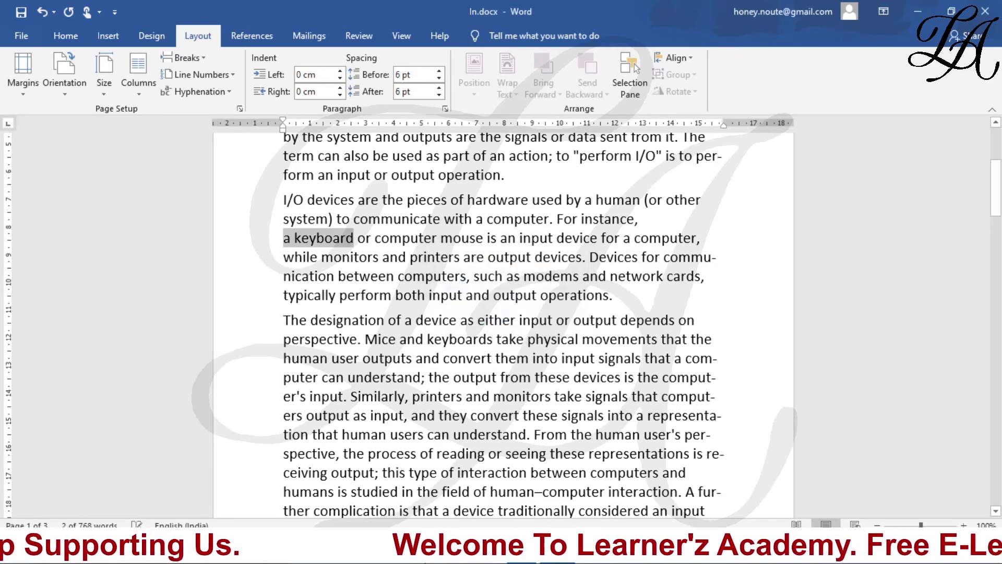
click(198, 91)
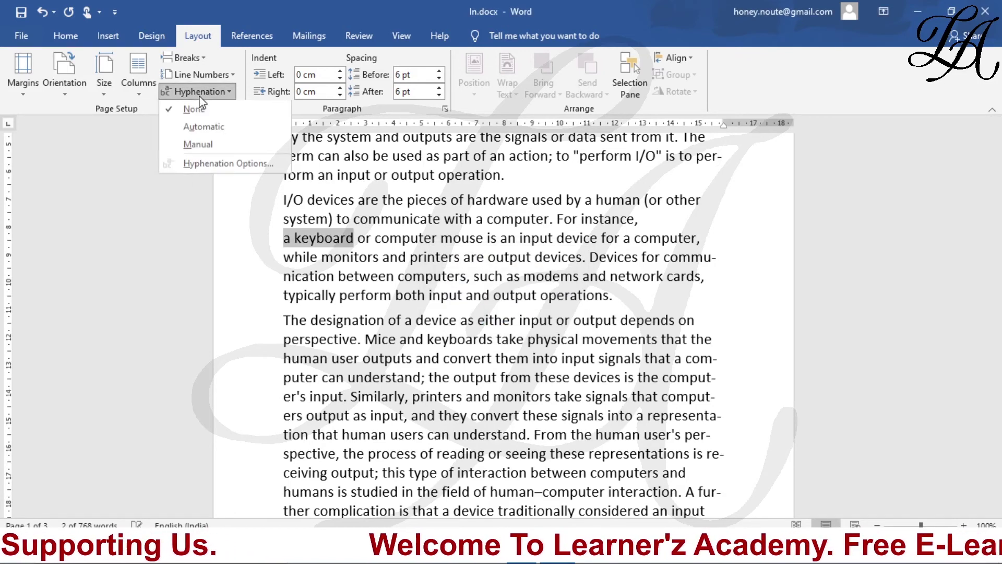
click(215, 165)
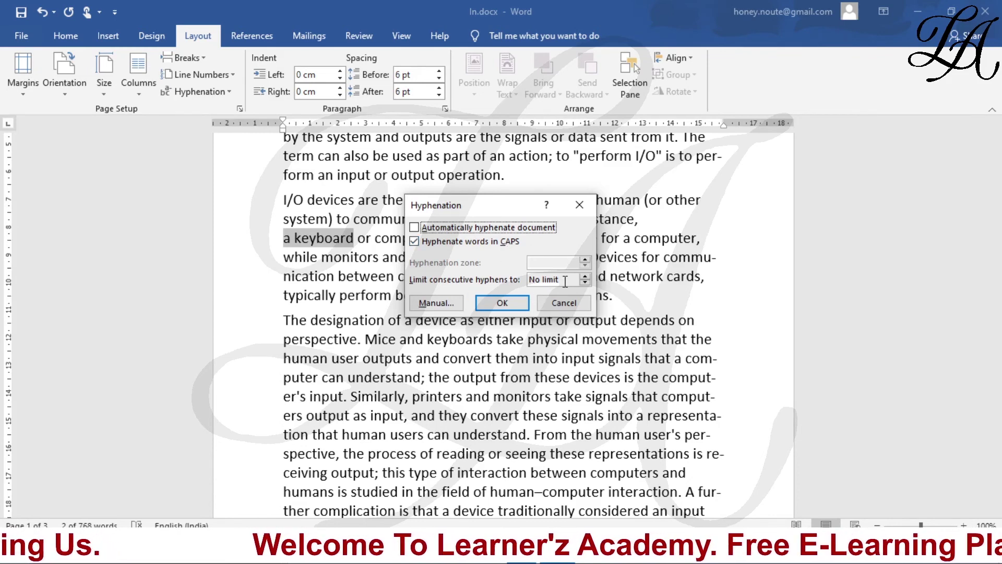
click(586, 277)
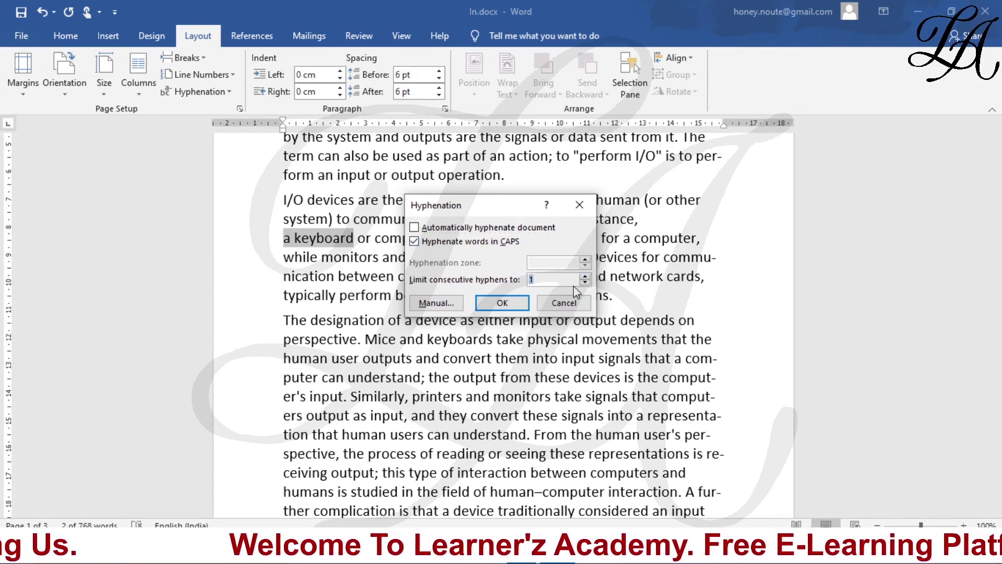
click(586, 277)
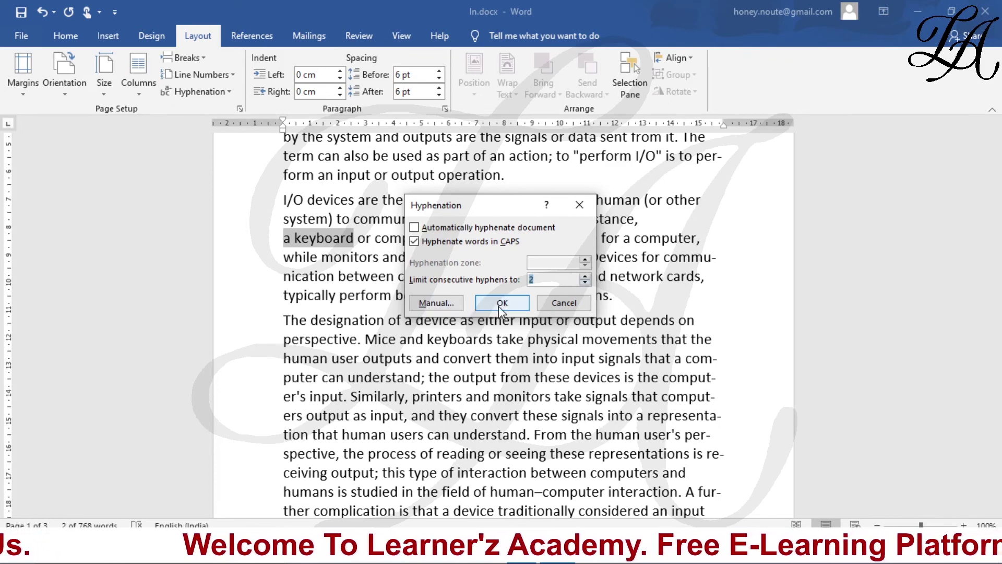
click(502, 305)
scroll(518, 333, up, 4)
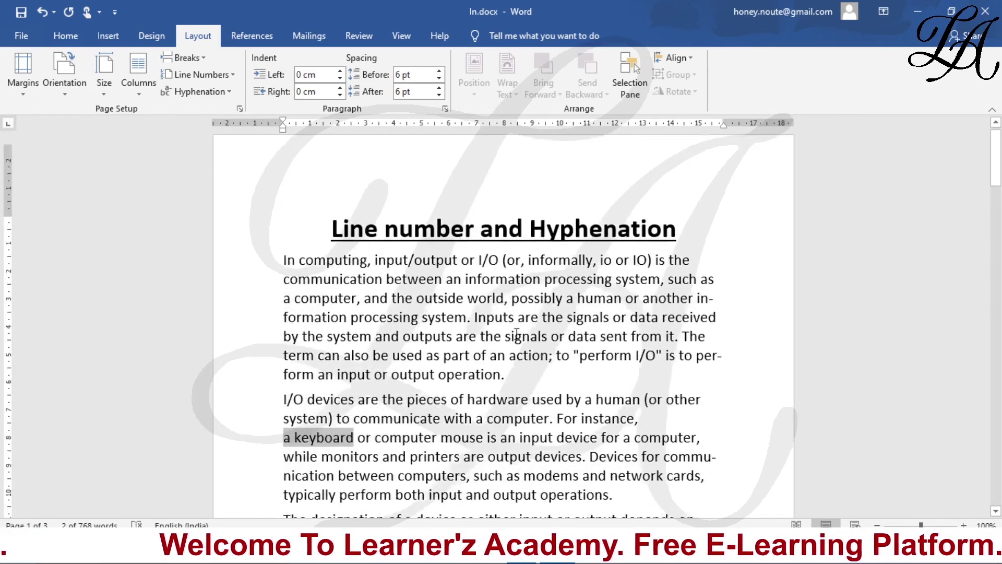